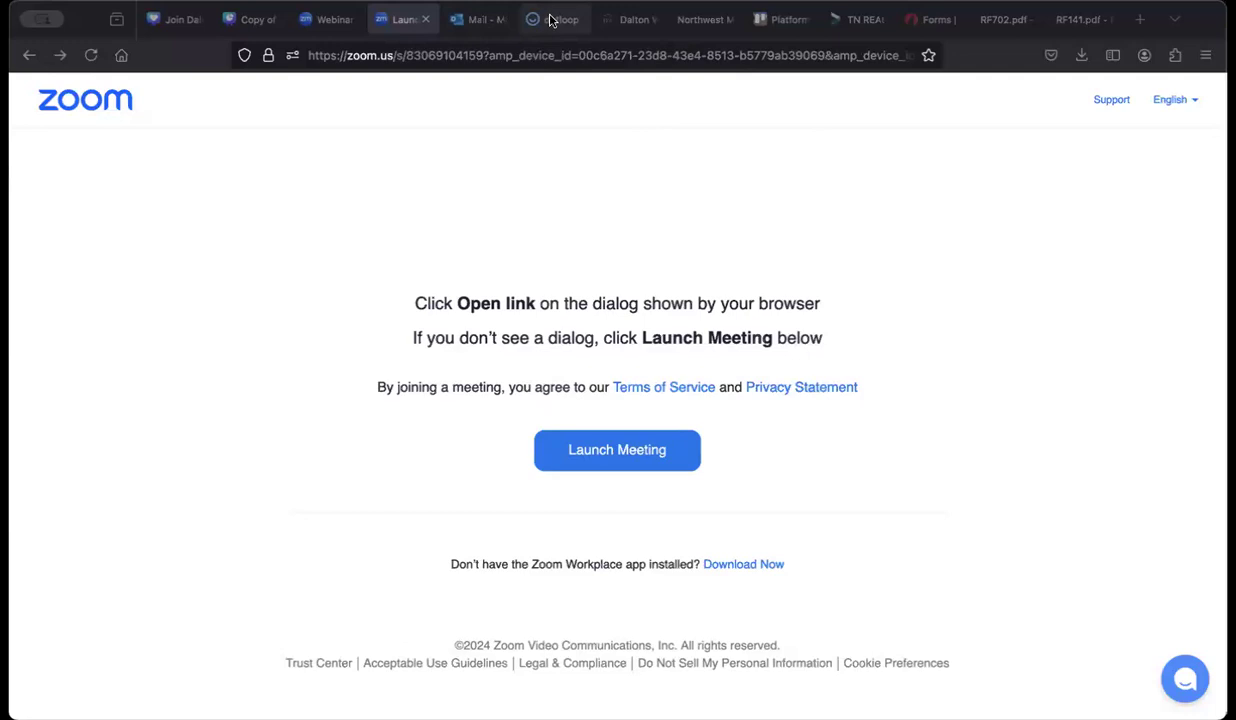
Step: Switch from the Zoom launch page to the Tennessee REALTORS homepage
click(853, 17)
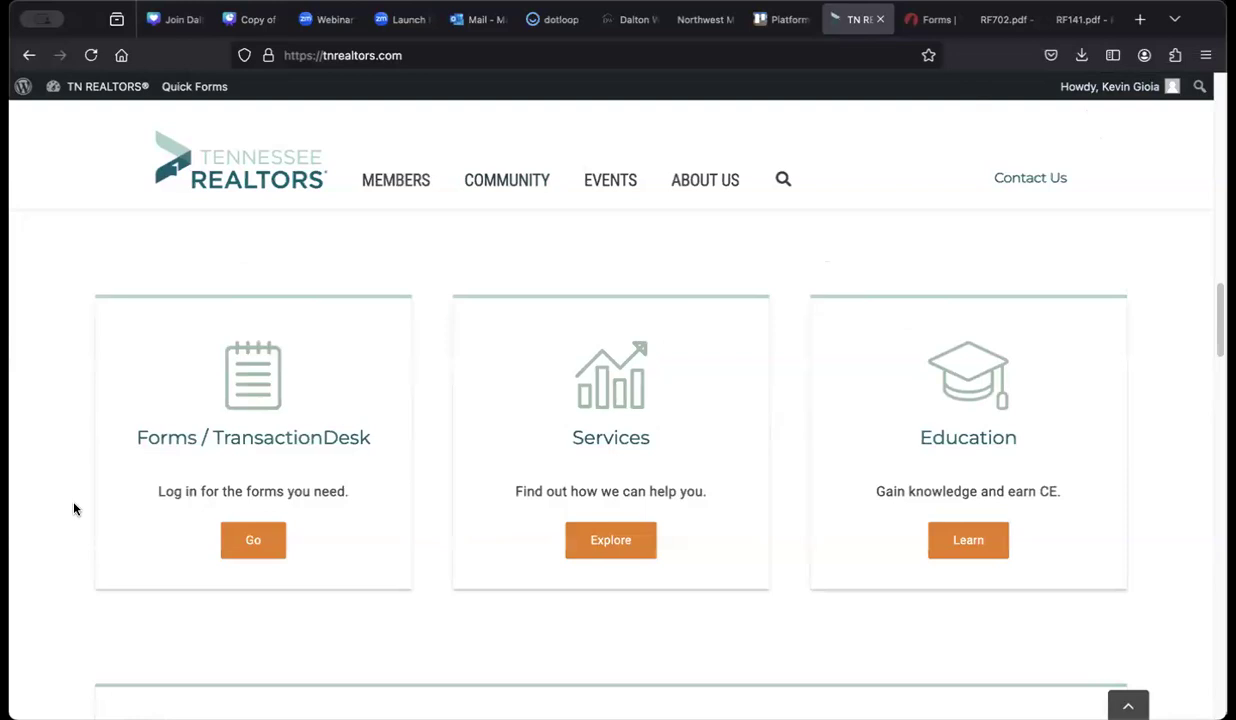
Step: Look over the homepage's Forms / TransactionDesk card, then bring up the open compensation agreement form
scroll(73, 509, down, 3)
scroll(75, 509, up, 7)
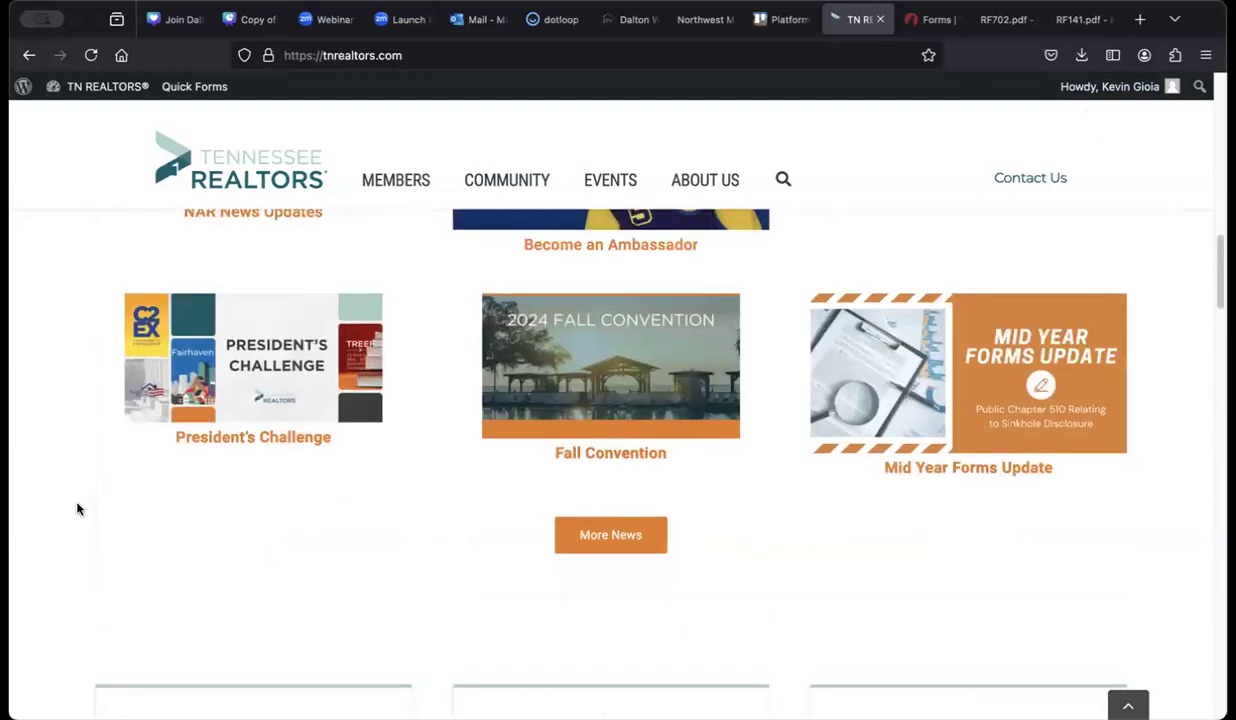
scroll(77, 509, up, 5)
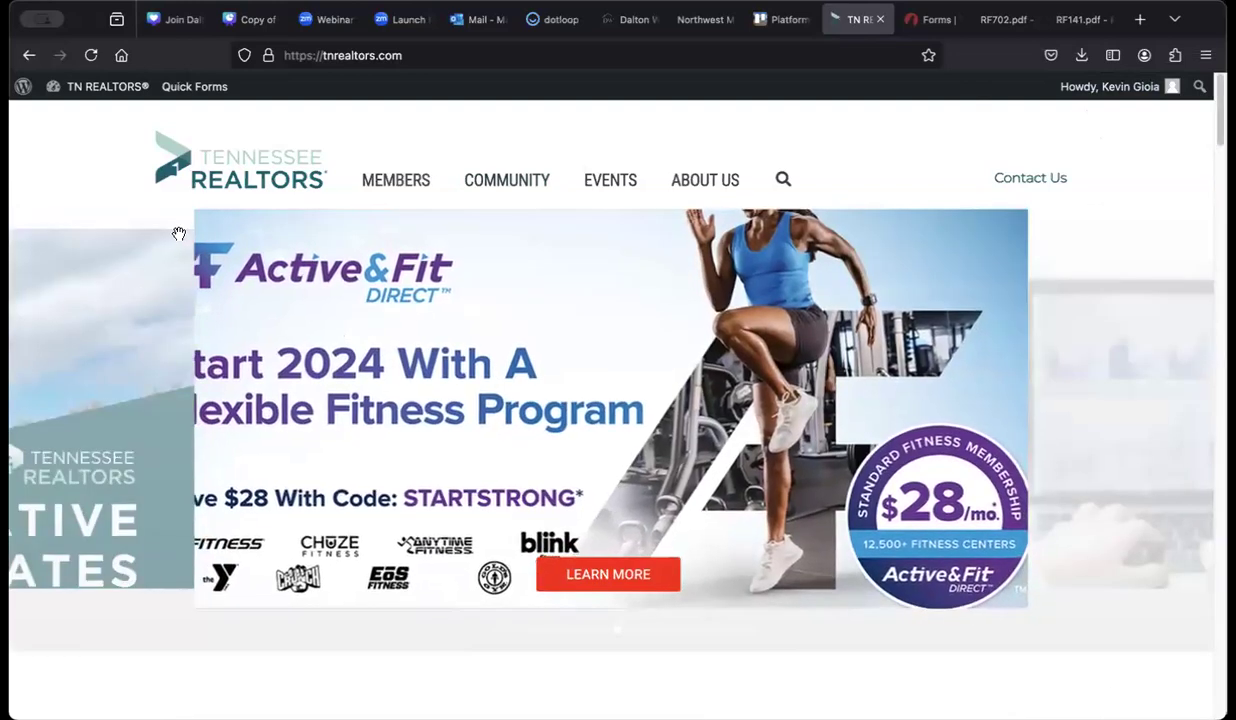
scroll(78, 346, down, 3)
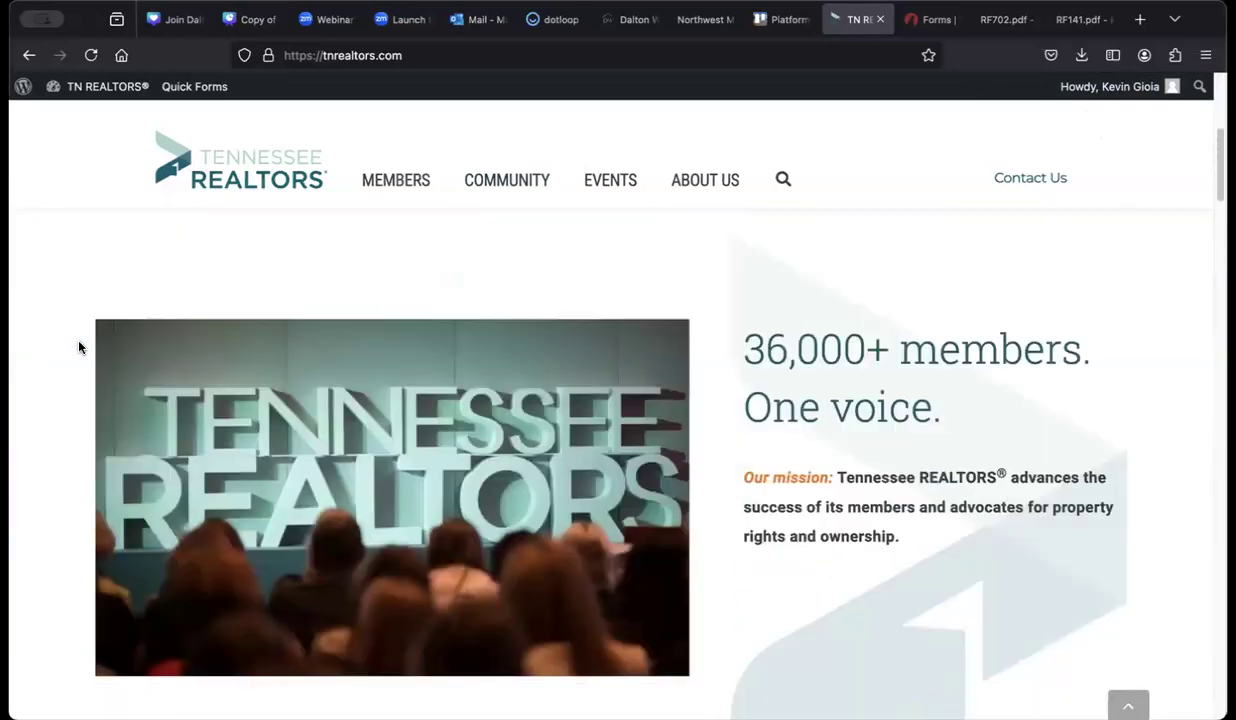
scroll(77, 347, down, 5)
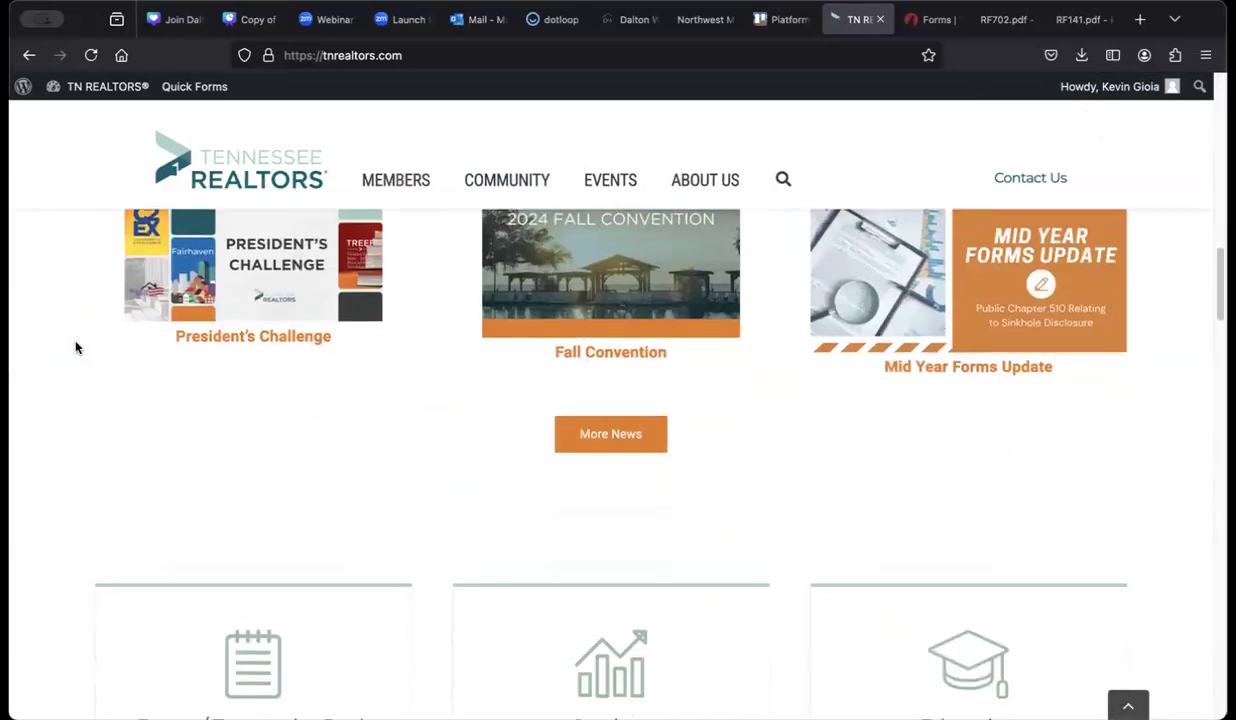
scroll(77, 348, down, 5)
scroll(79, 348, up, 3)
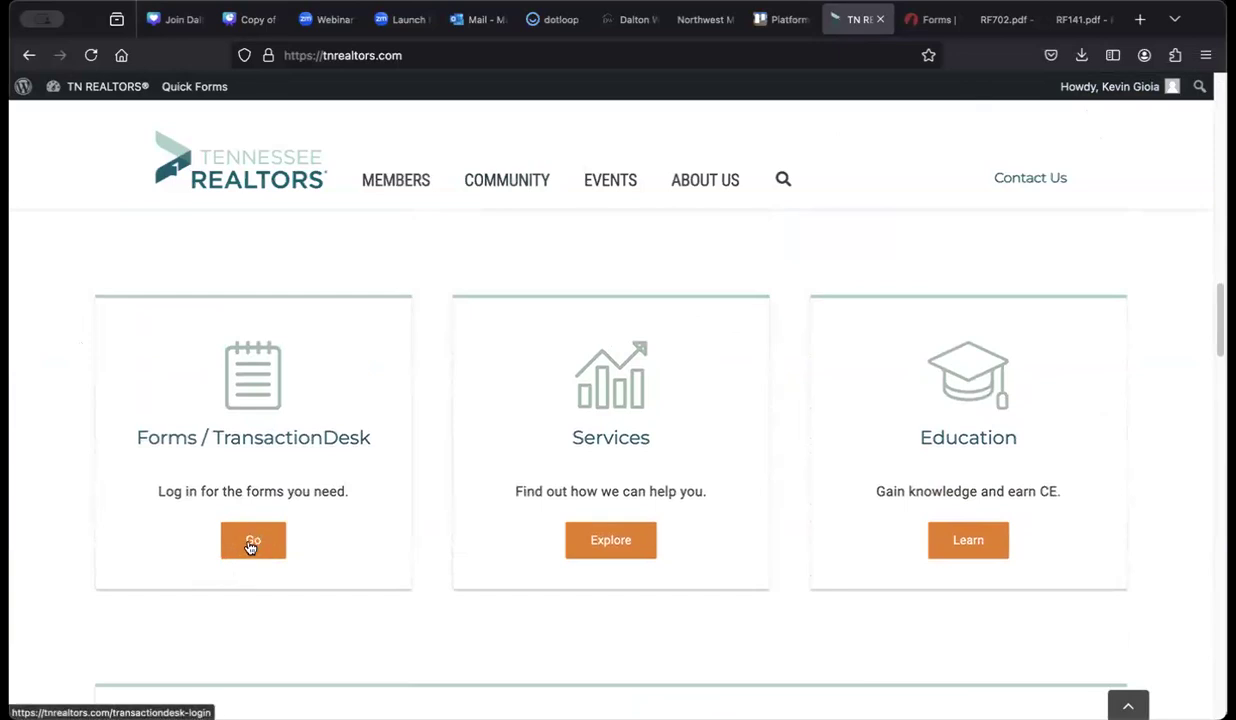
click(918, 30)
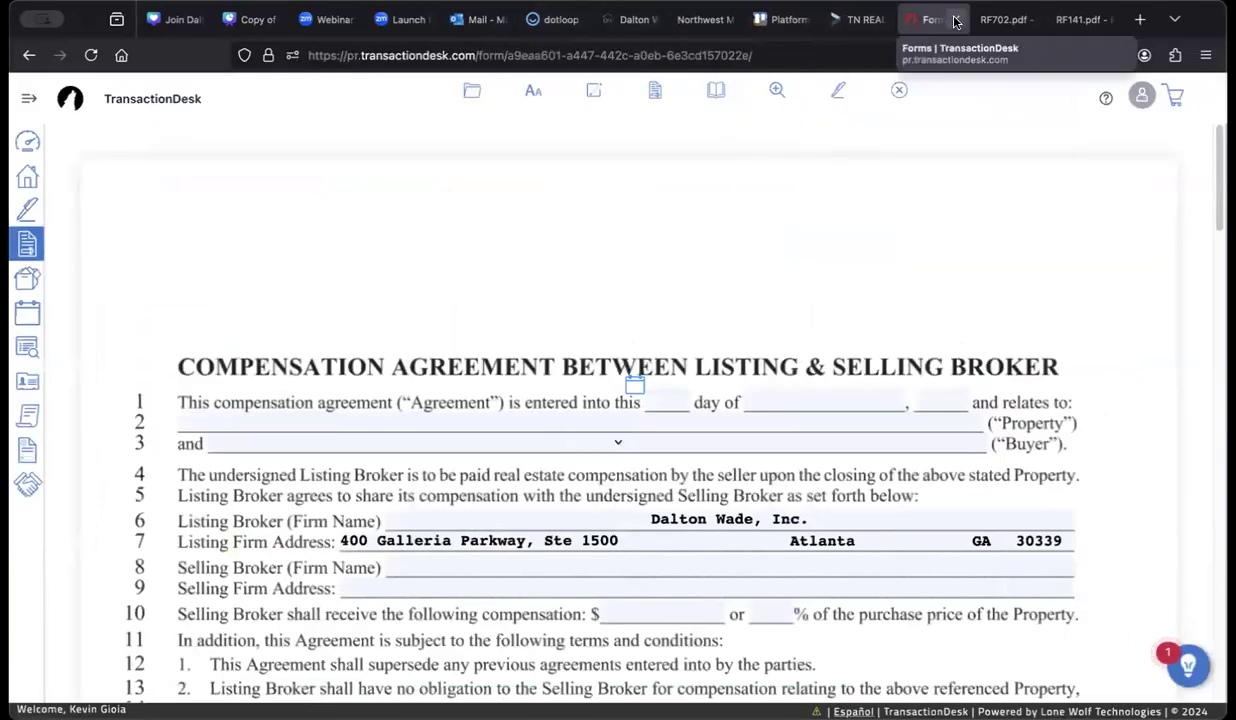
Step: Log in to TransactionDesk from the homepage's Forms / TransactionDesk card and open the Forms library
click(862, 19)
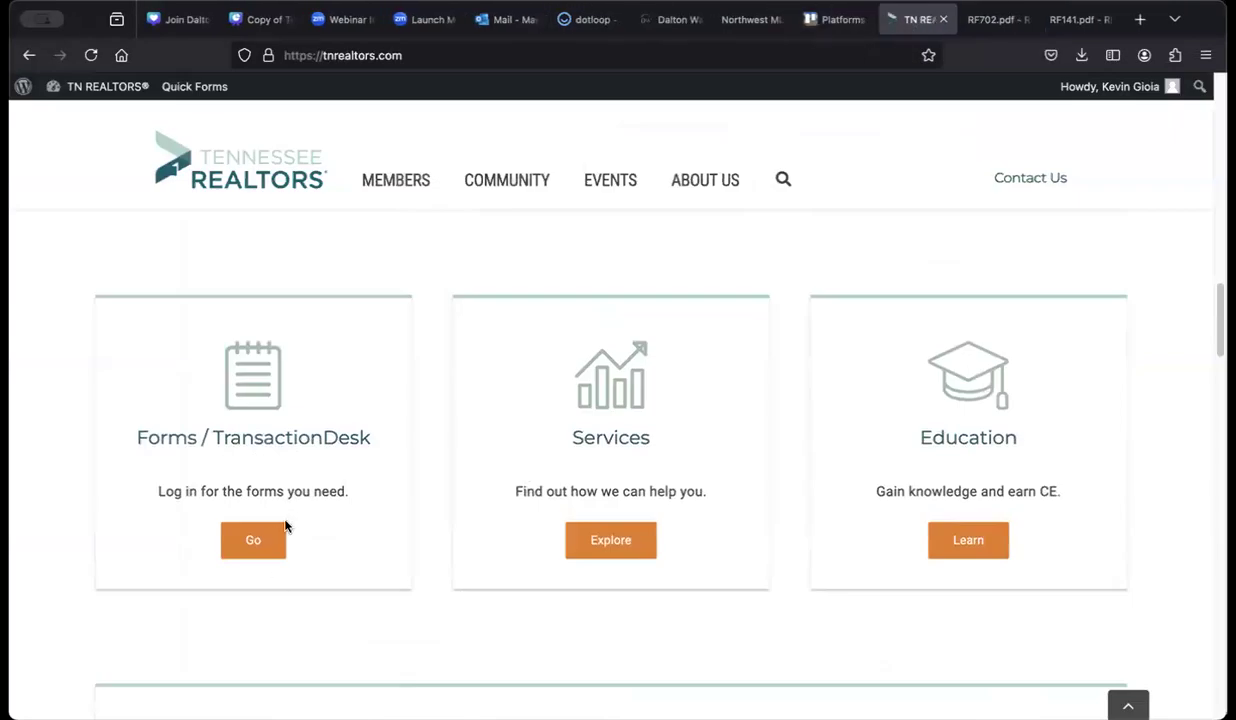
click(254, 540)
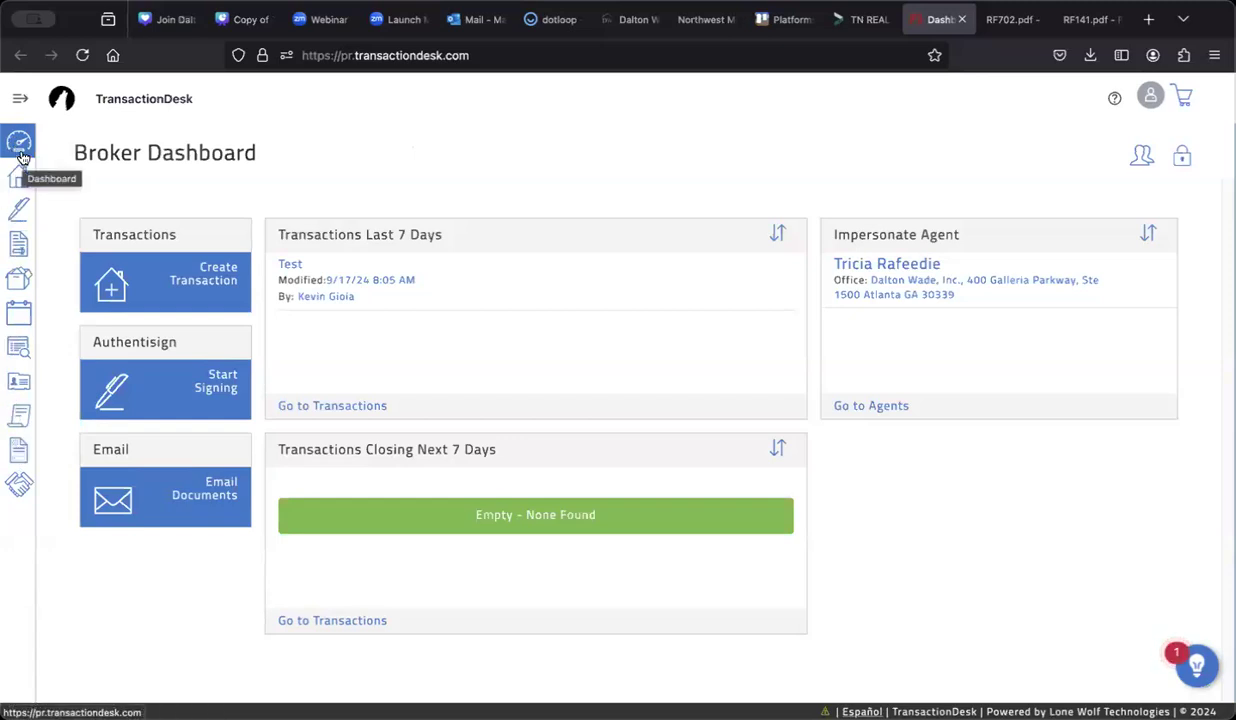
click(18, 245)
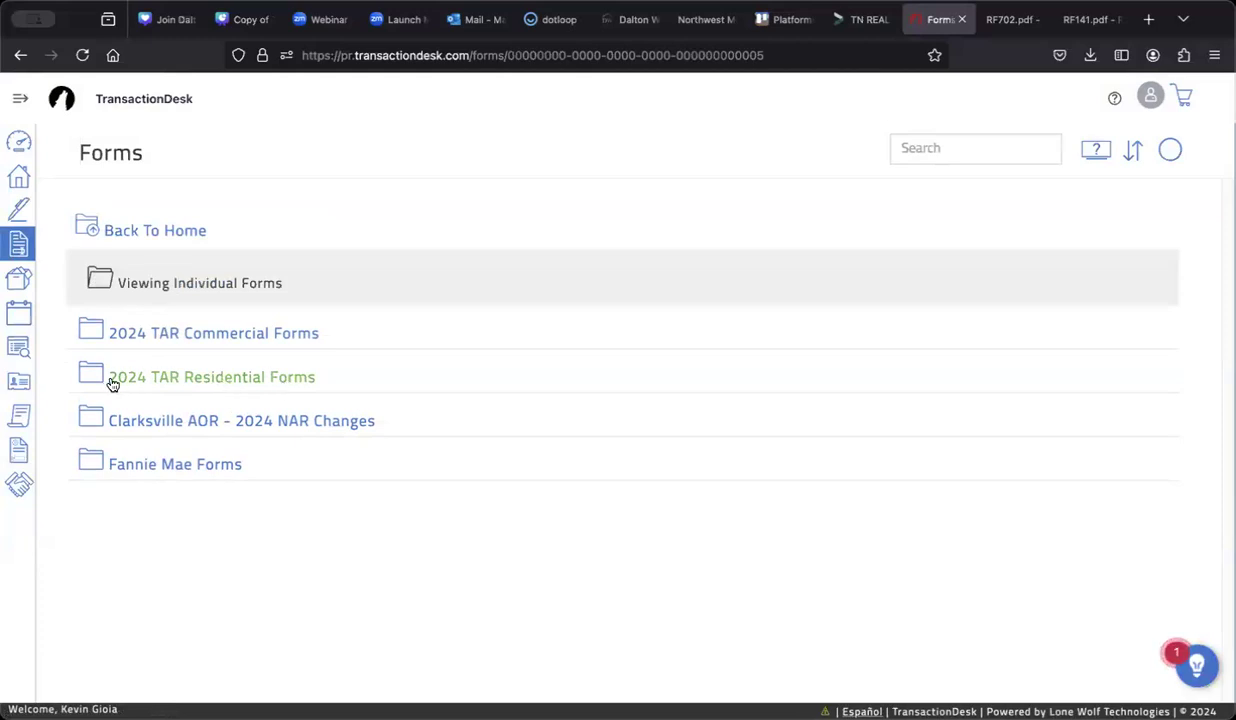
Step: Open the '2024 TAR Residential Forms' folder to list the RF residential forms
click(246, 379)
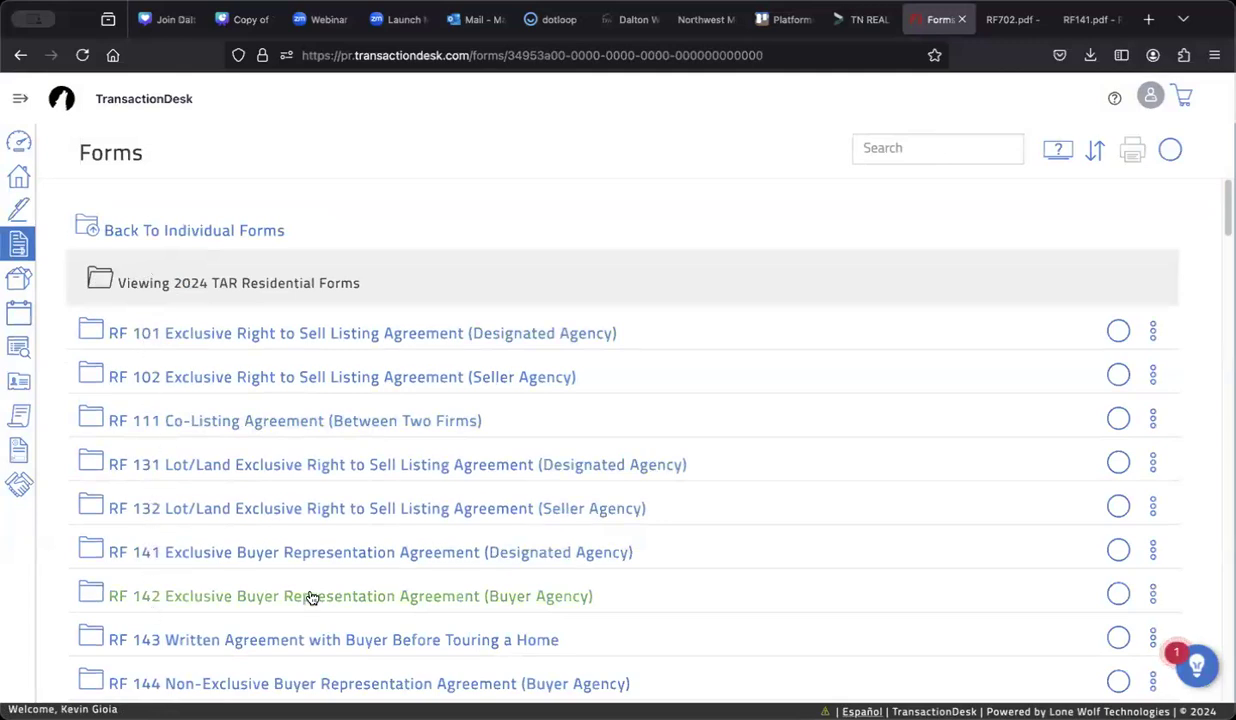
Step: Browse the residential forms list and check the downloaded RF702.pdf before returning to Forms
scroll(312, 596, down, 3)
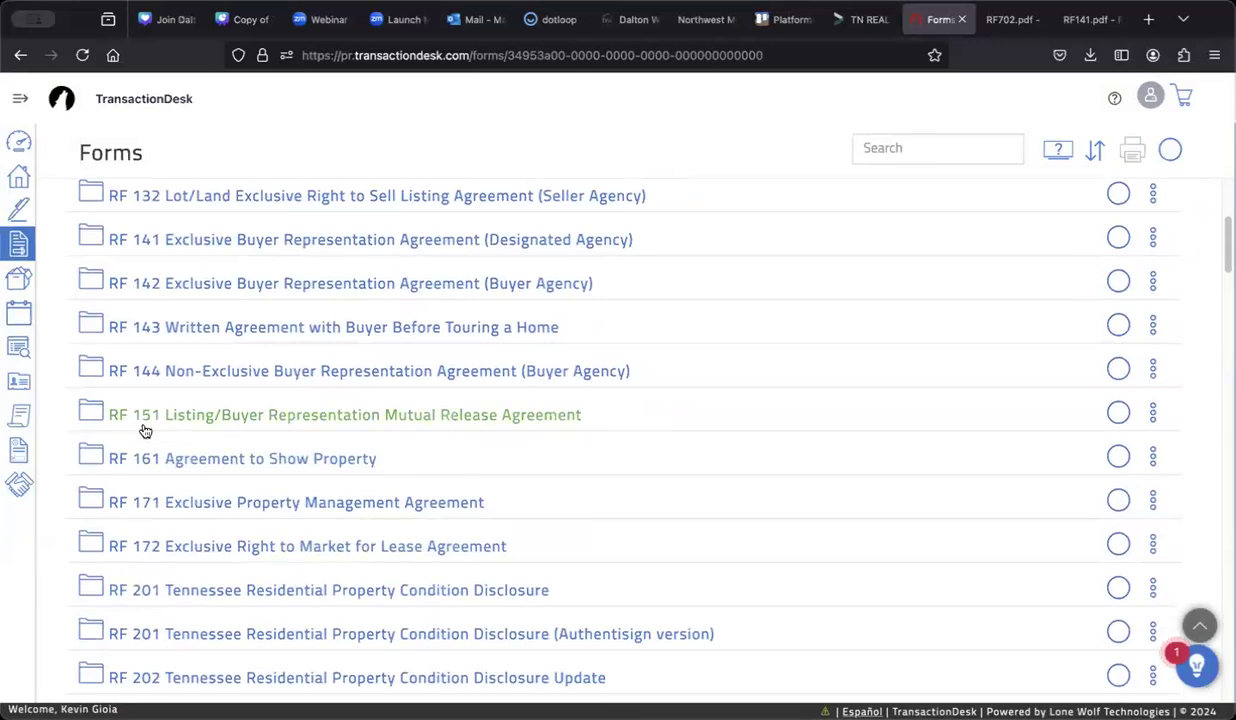
scroll(140, 420, down, 4)
scroll(148, 433, down, 1)
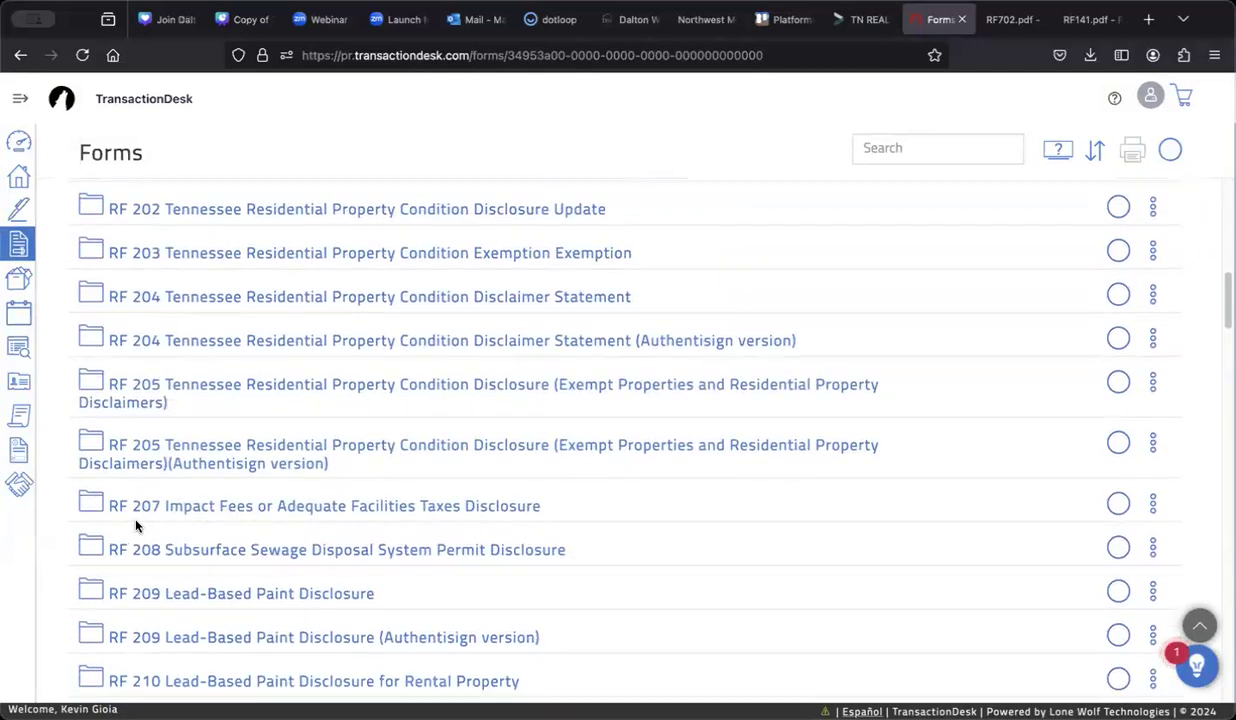
scroll(135, 524, up, 7)
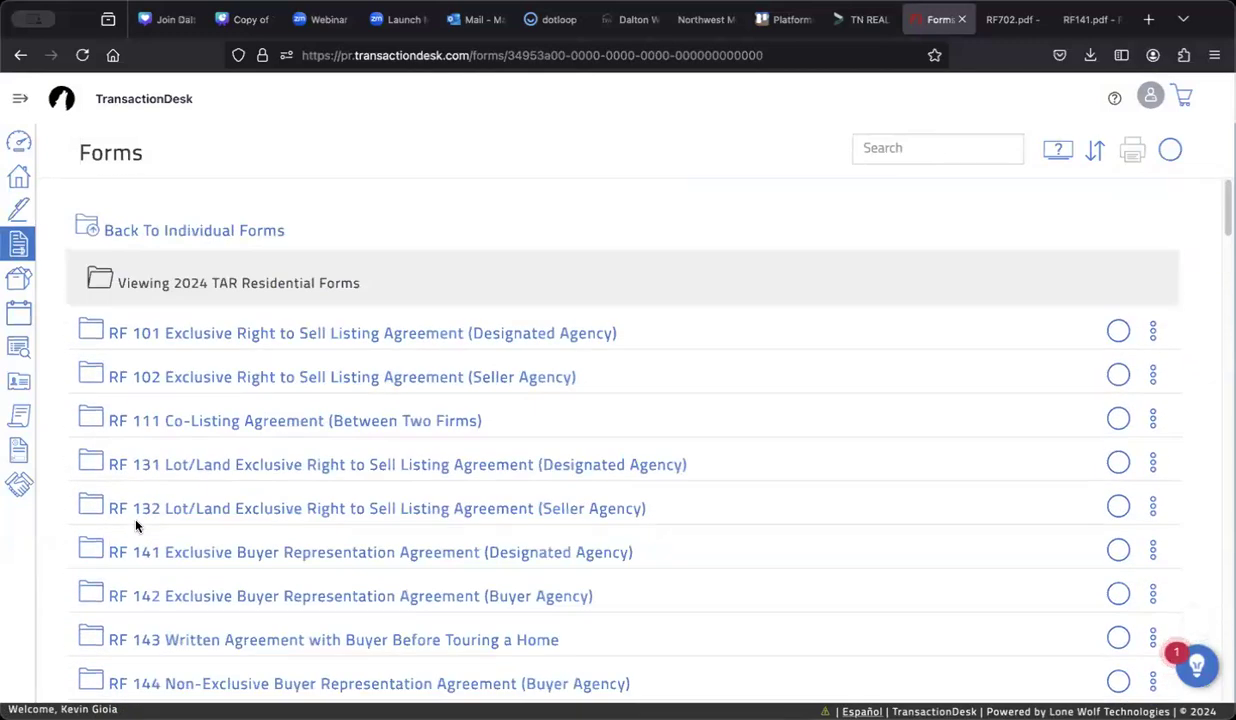
scroll(137, 526, down, 1)
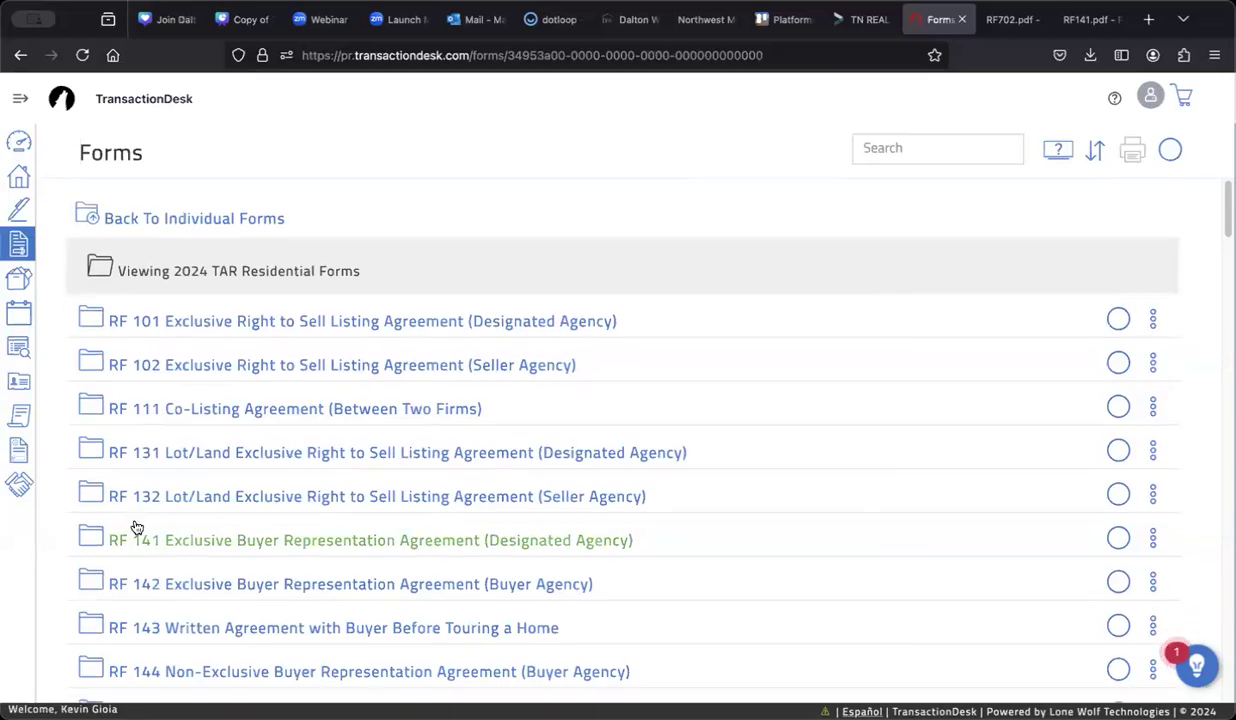
scroll(137, 527, down, 3)
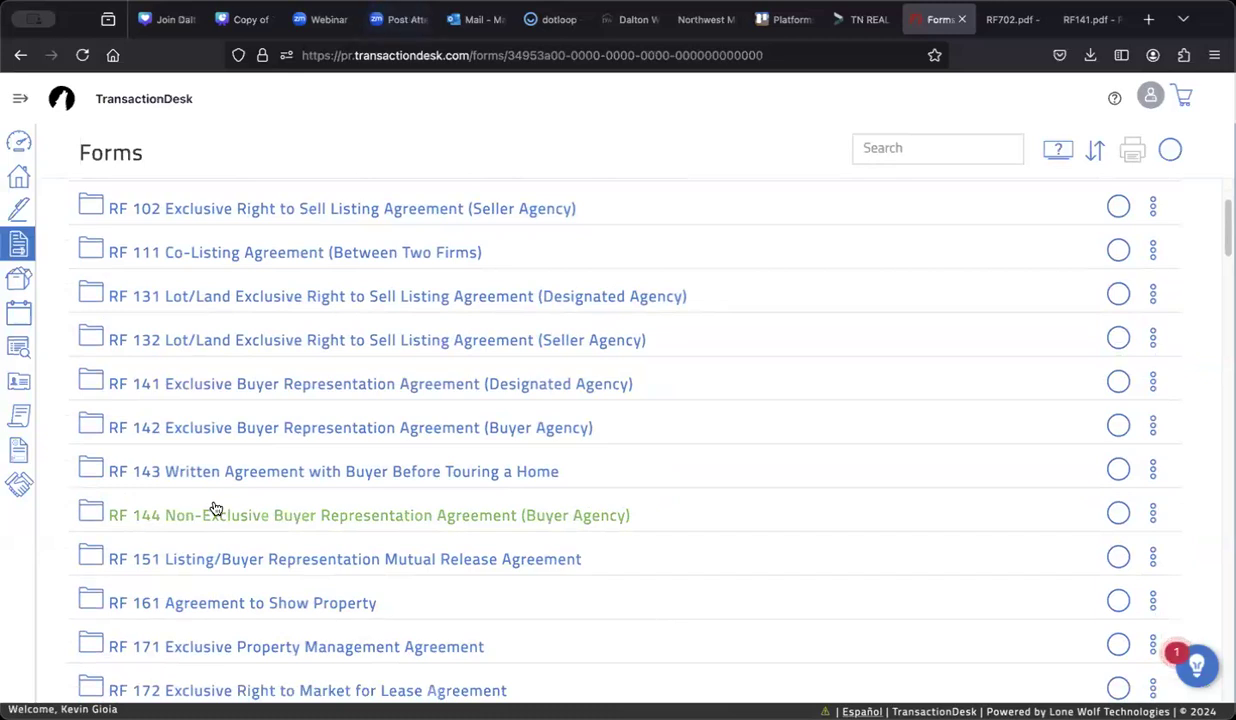
click(1010, 19)
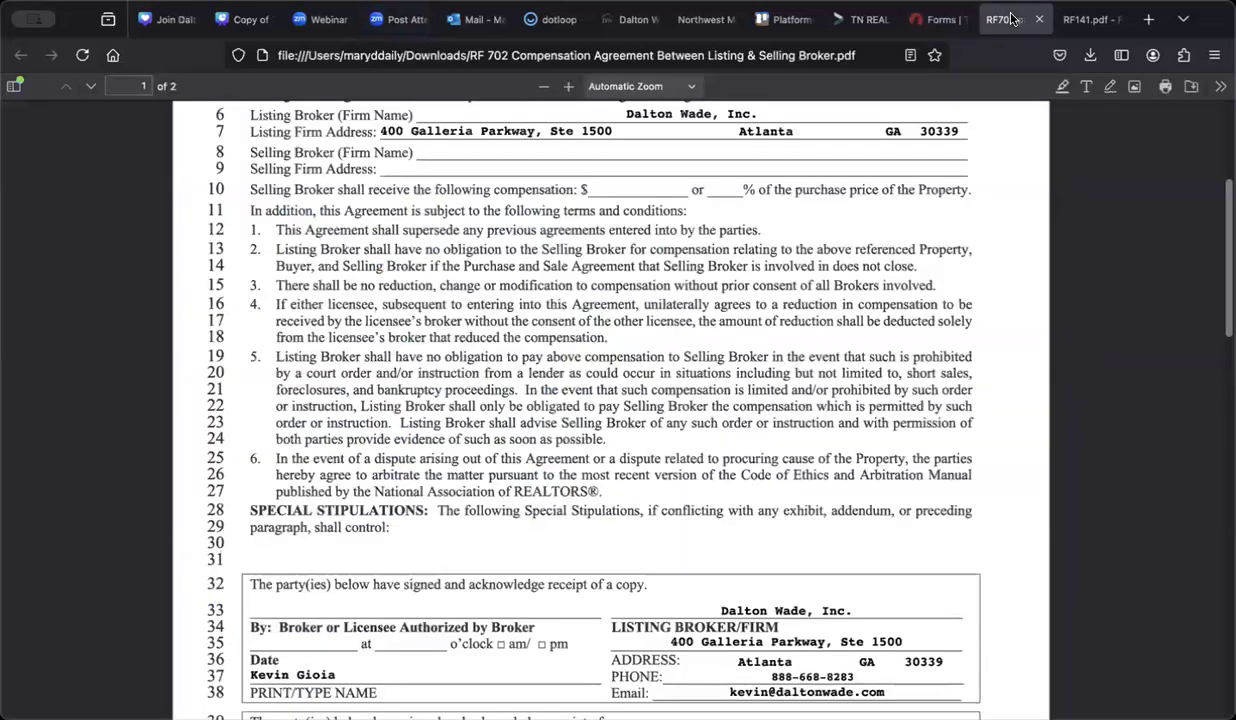
click(847, 25)
click(938, 19)
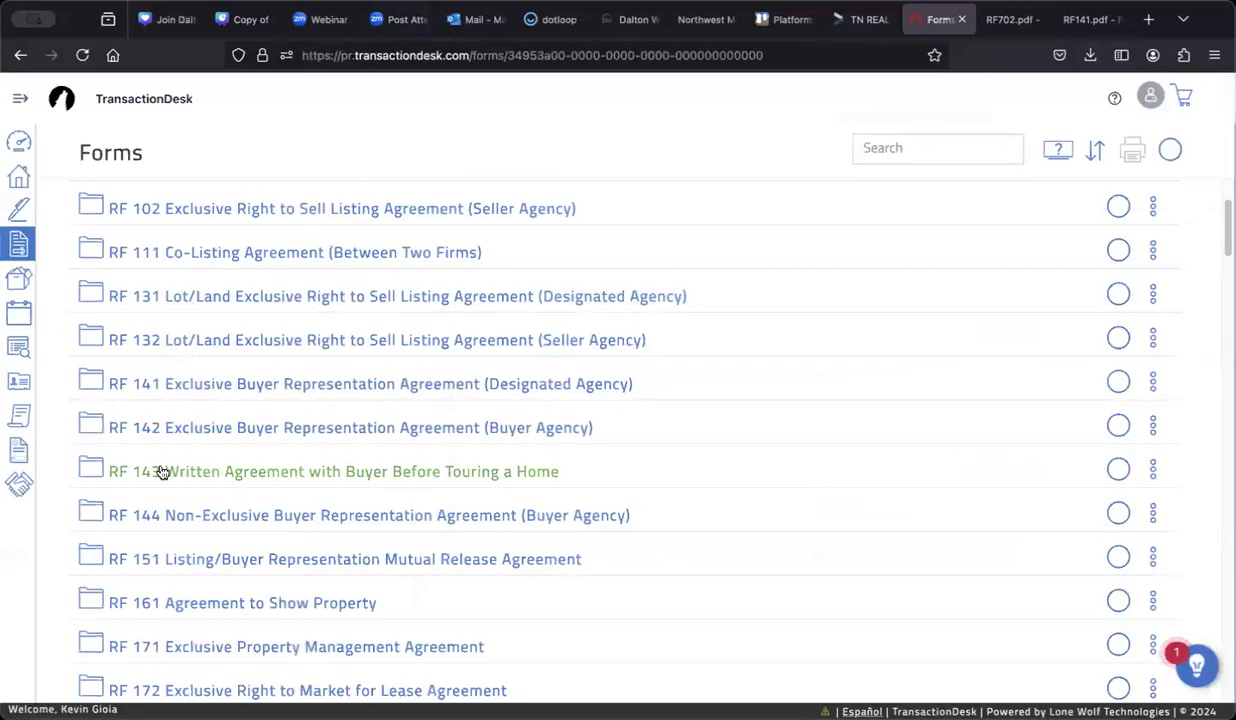
Step: Start a new RF 702 Compensation Agreement Between Listing & Selling Broker form
scroll(164, 472, down, 10)
scroll(166, 471, down, 10)
scroll(166, 470, down, 10)
scroll(168, 470, down, 10)
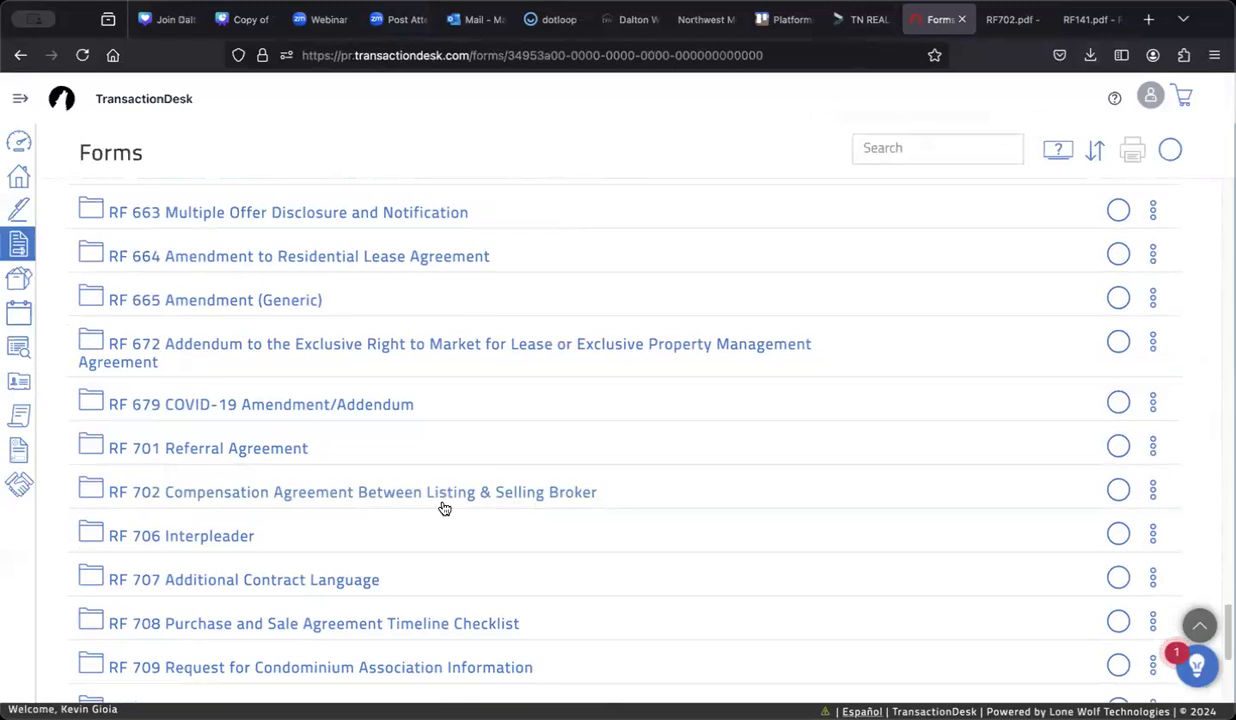
click(548, 494)
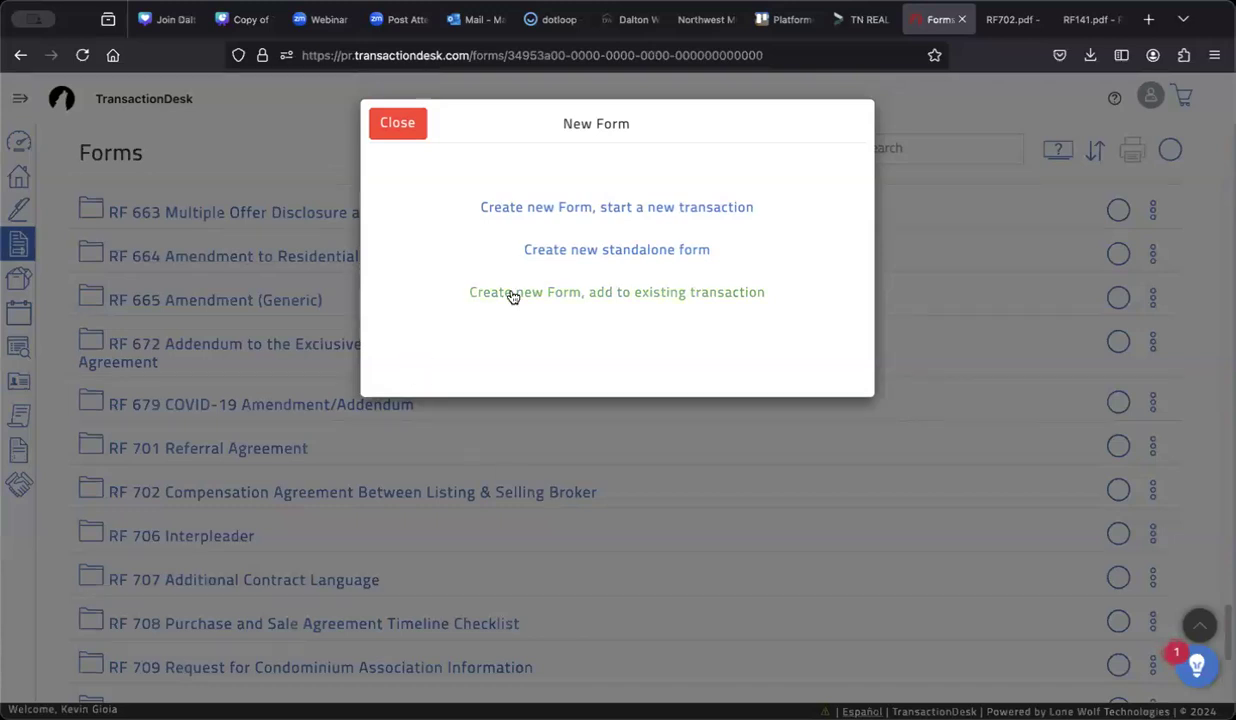
Step: Choose 'Create new Form, start a new transaction' for the RF 702 form
click(524, 217)
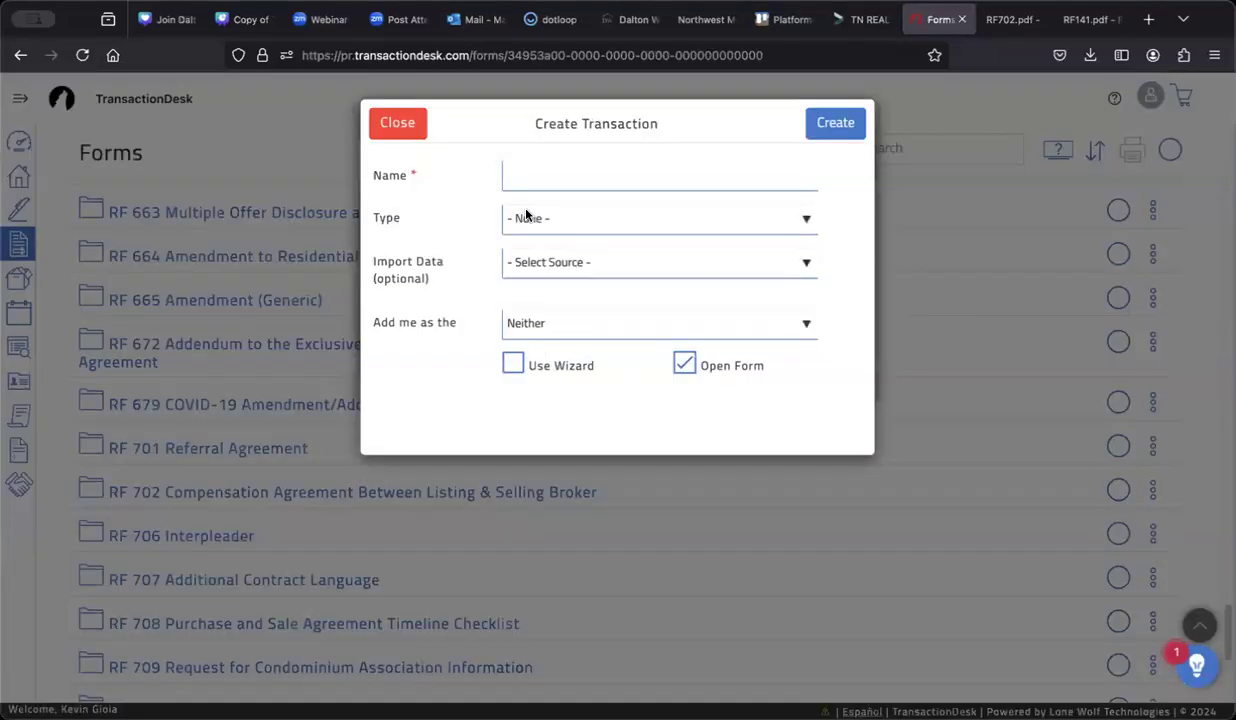
Step: Name the transaction with the property address plus 'TEST' and set its type to Residential Sale
click(527, 177)
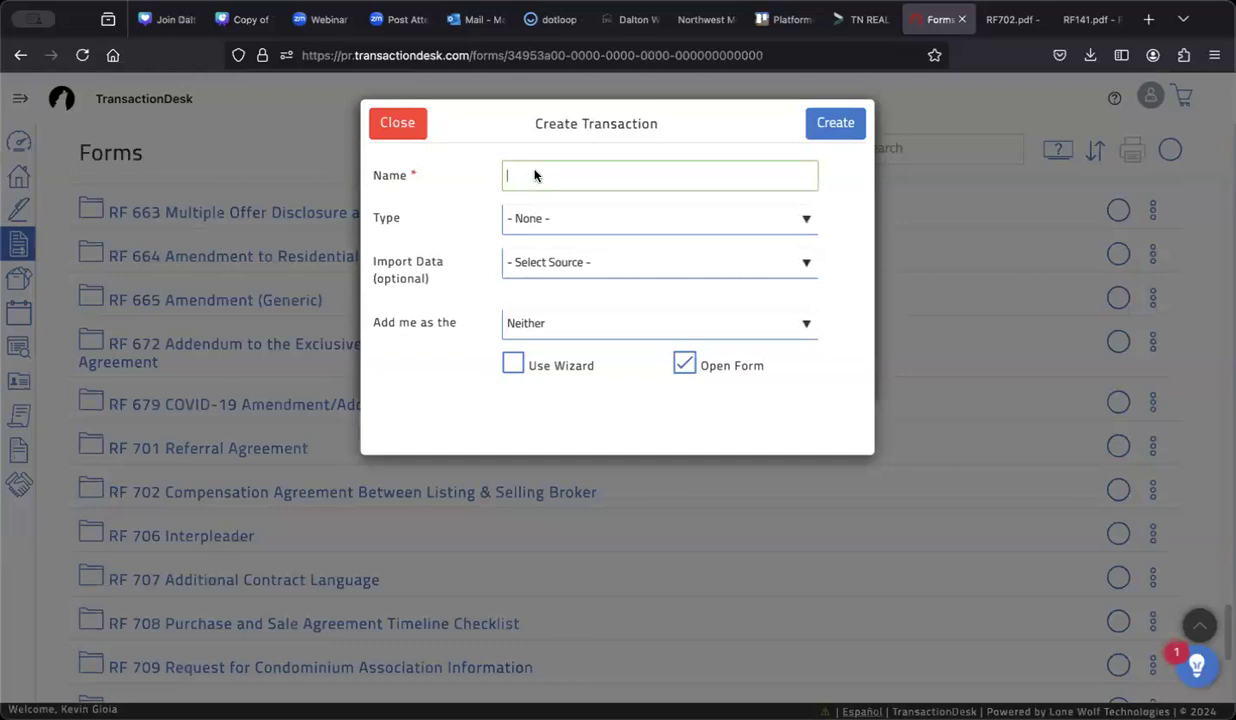
text(Te)
key(BackSpace)
key(BackSpace)
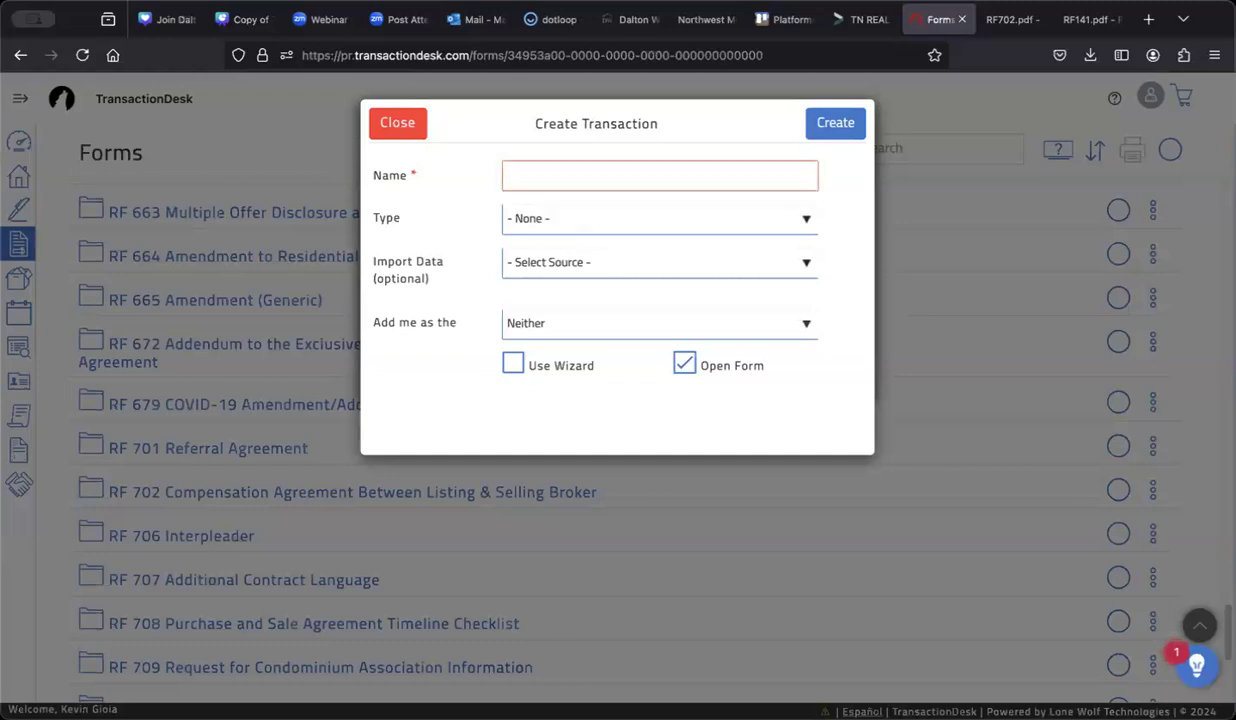
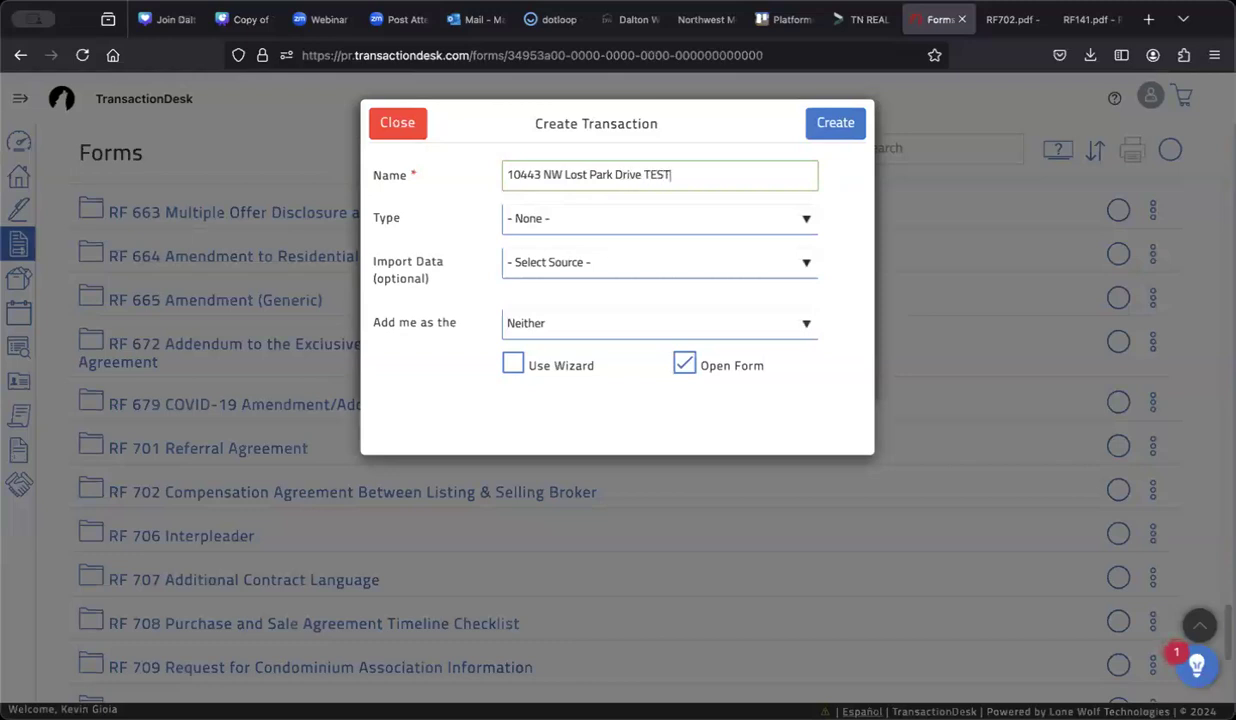
click(514, 221)
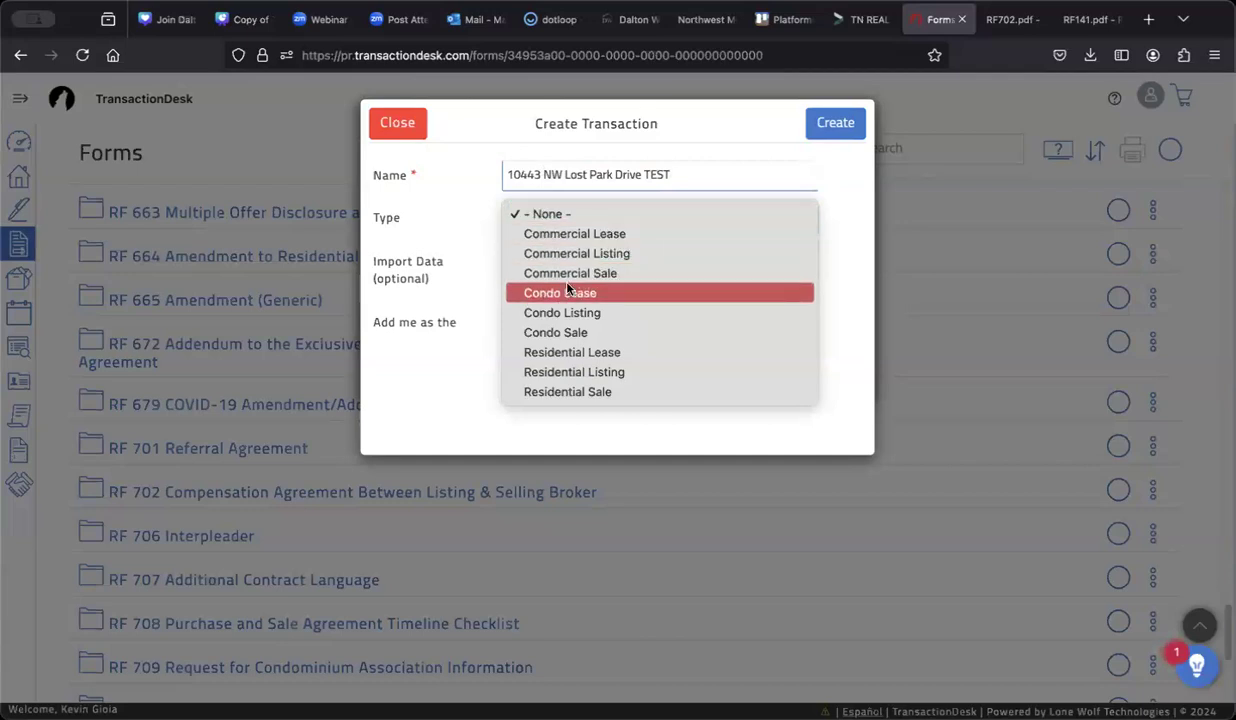
click(560, 393)
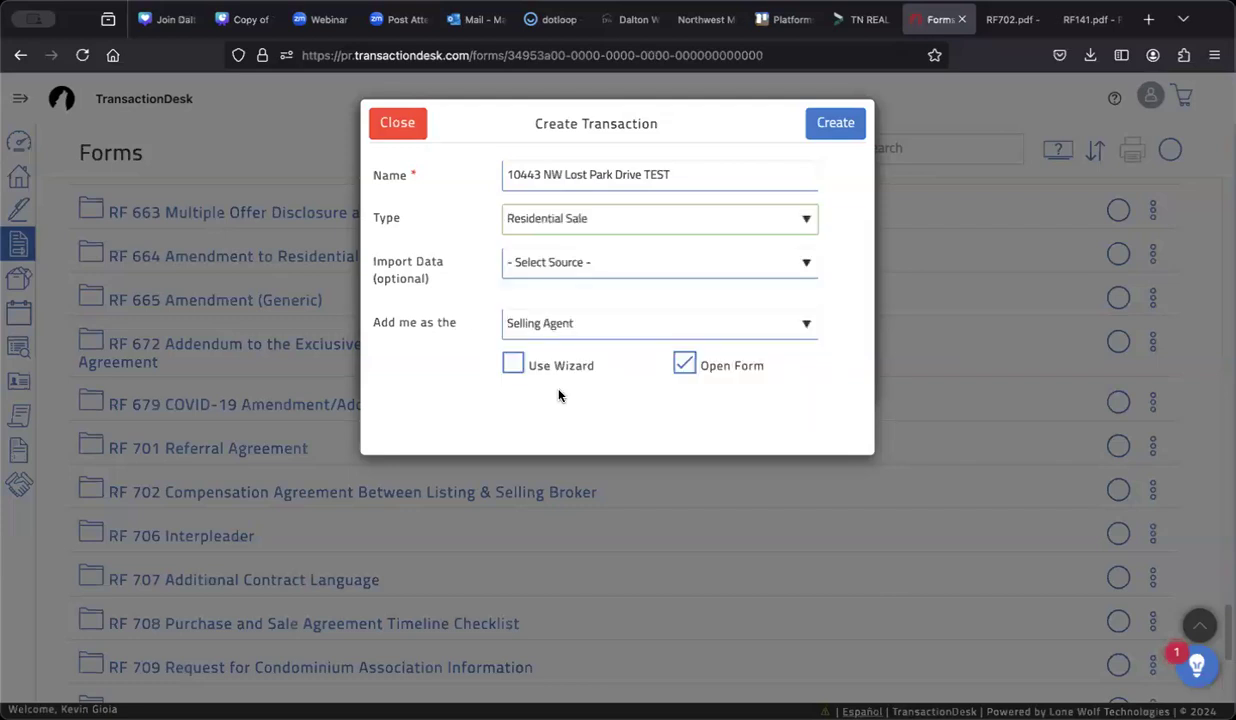
Step: Leave the MLS import source unselected, keep myself as selling agent, and create the transaction
click(779, 264)
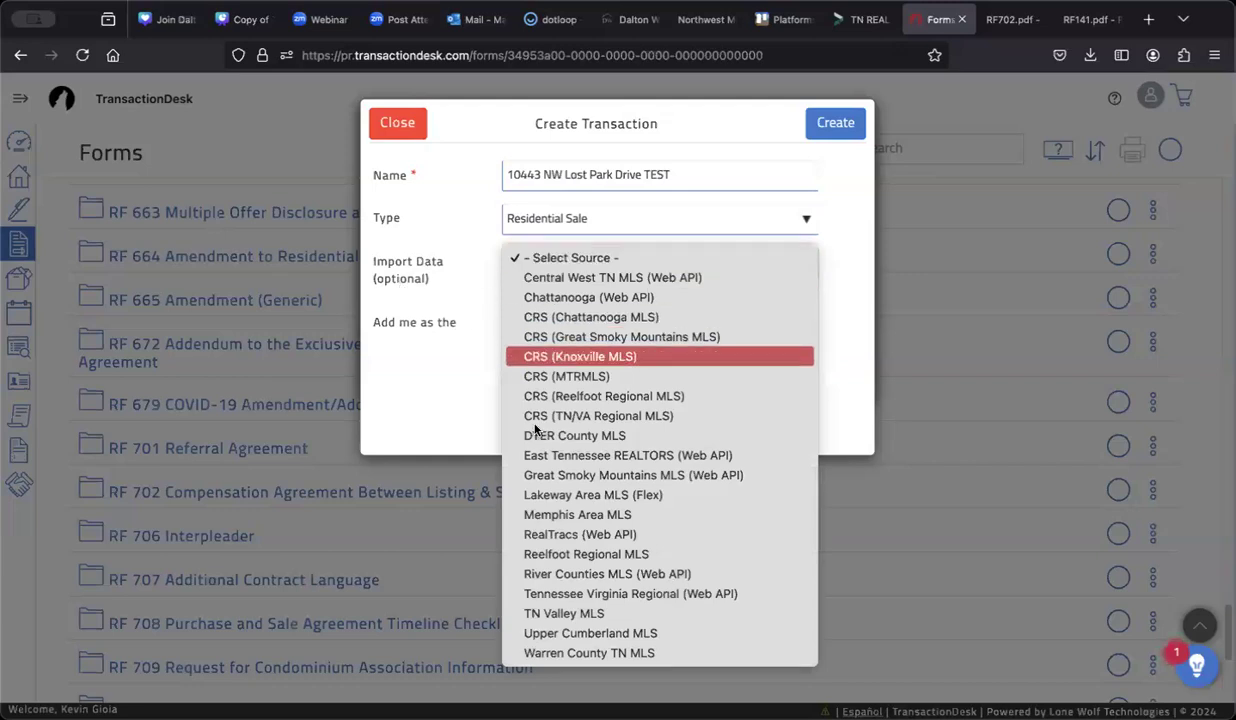
click(650, 257)
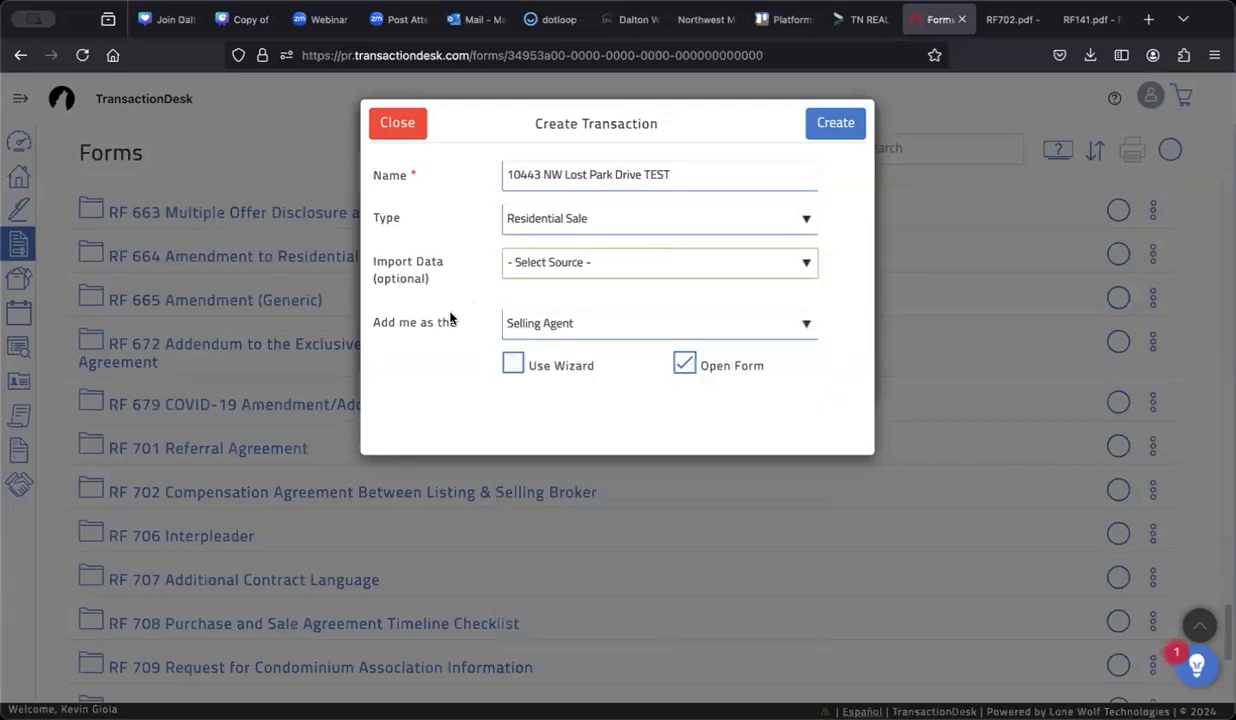
click(636, 323)
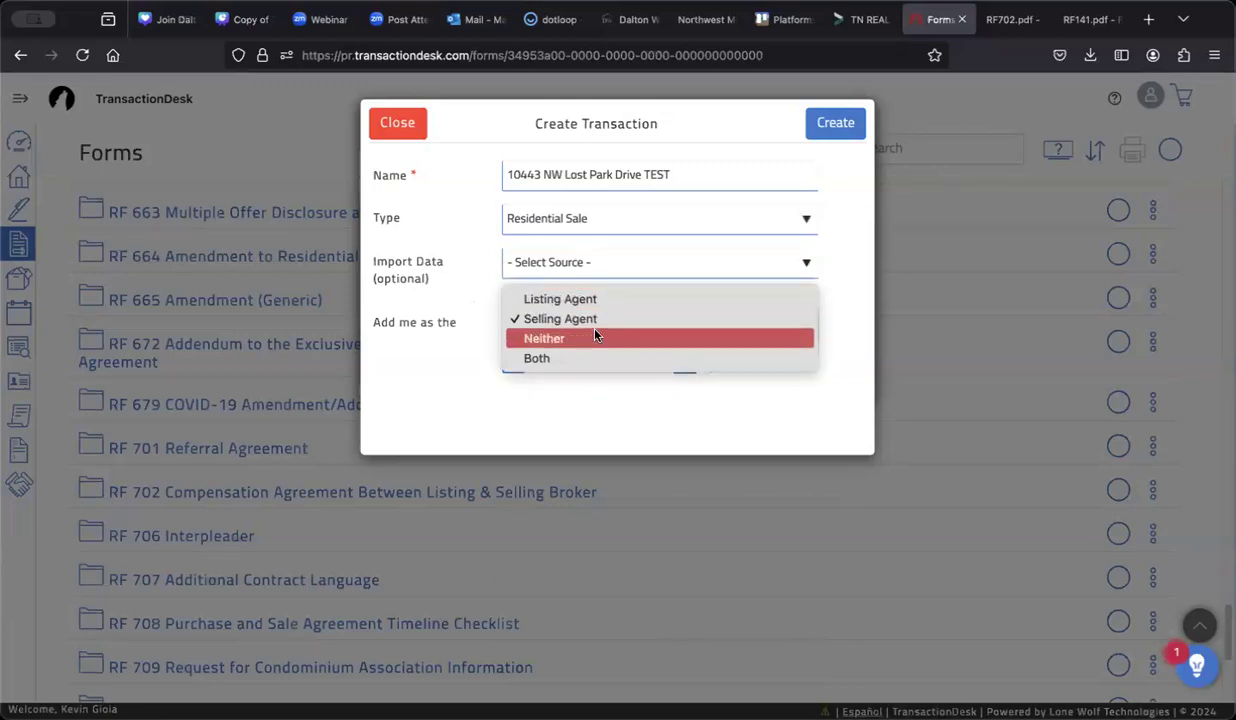
click(596, 320)
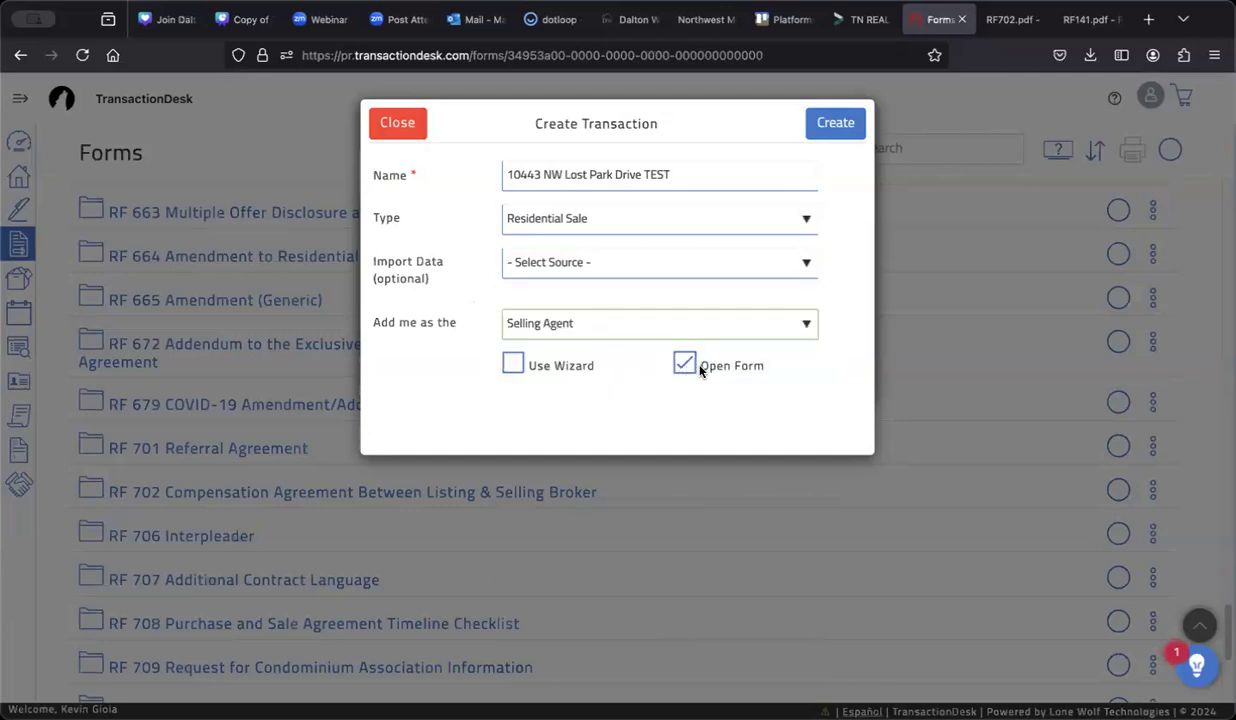
click(843, 124)
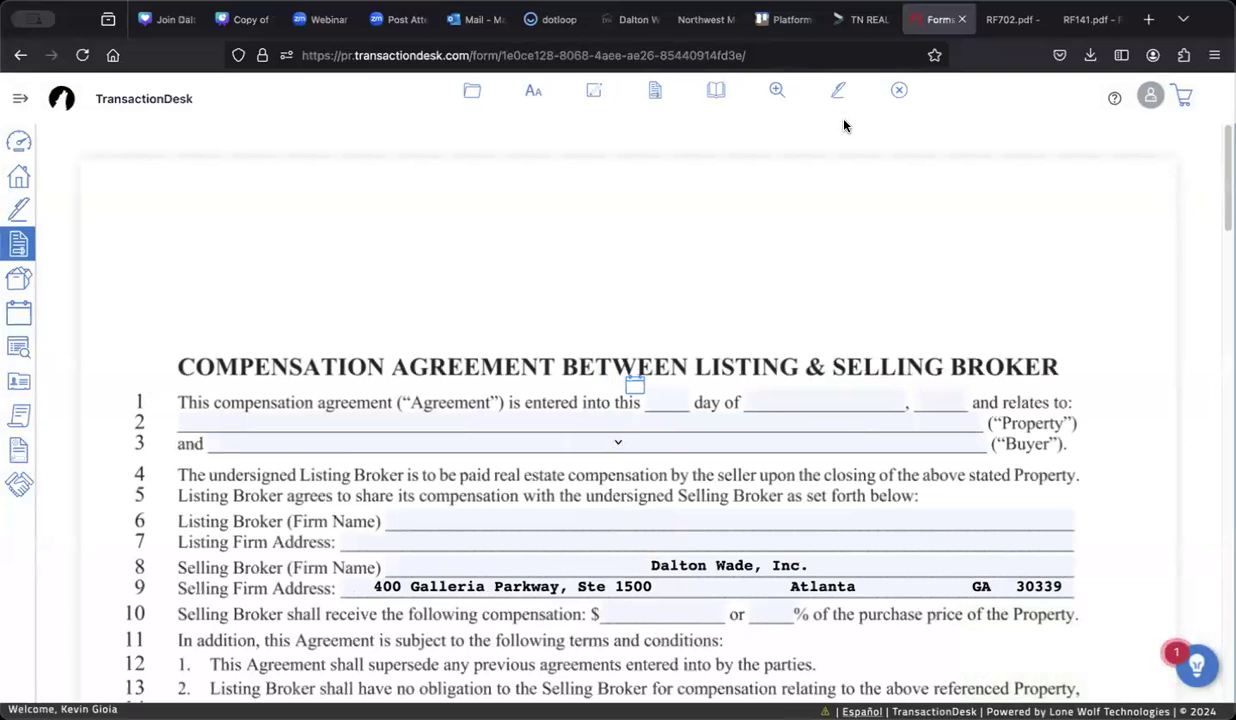
Step: Try the blanks on lines 1–3 and clear stray test text from the line 3 blank
scroll(562, 341, down, 2)
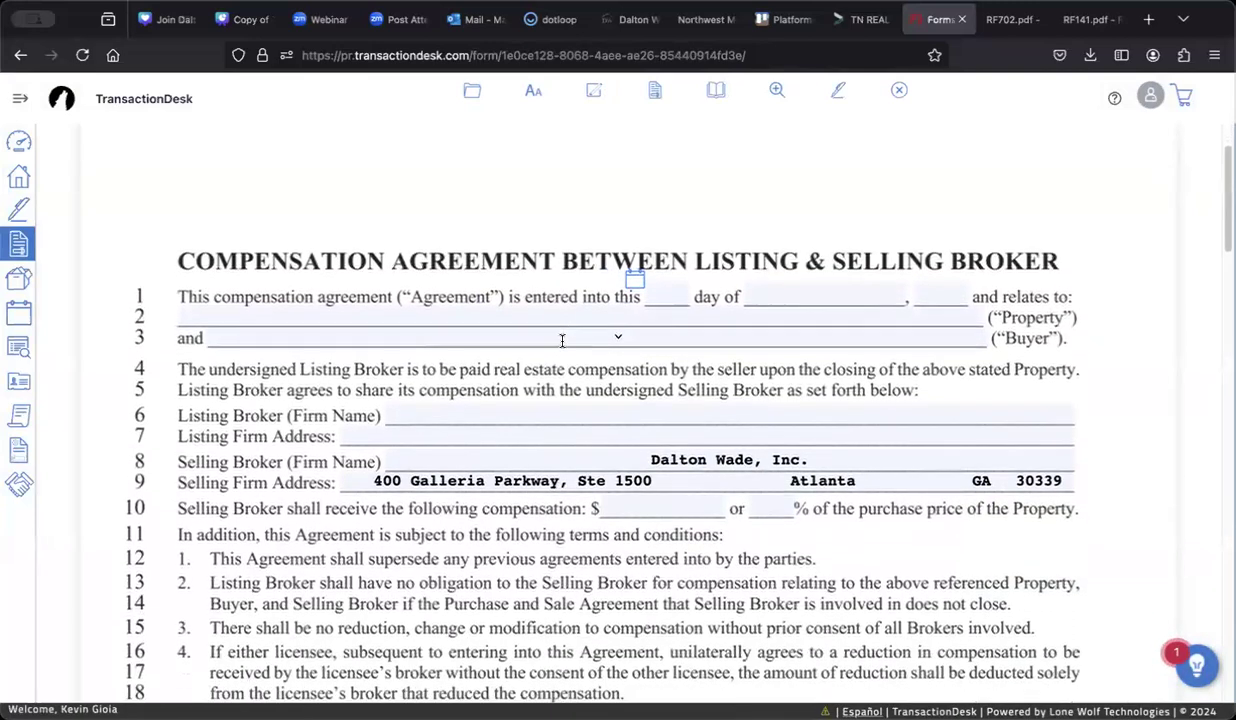
scroll(562, 341, down, 1)
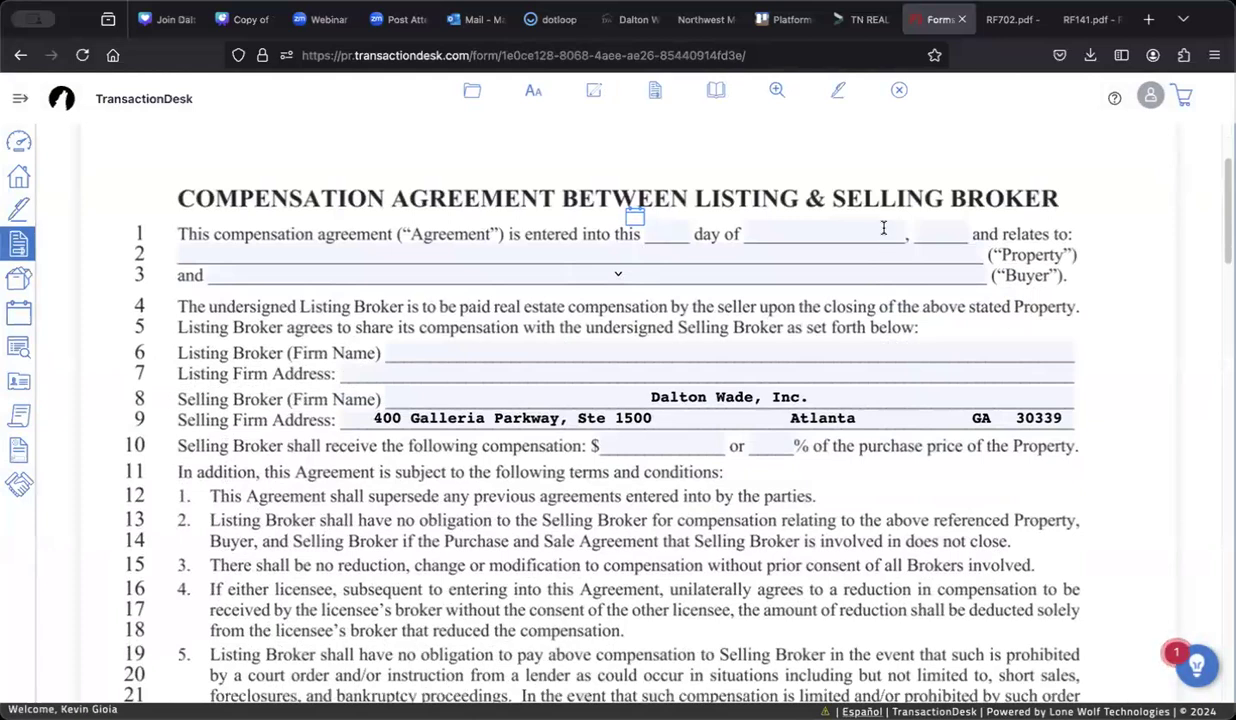
click(797, 247)
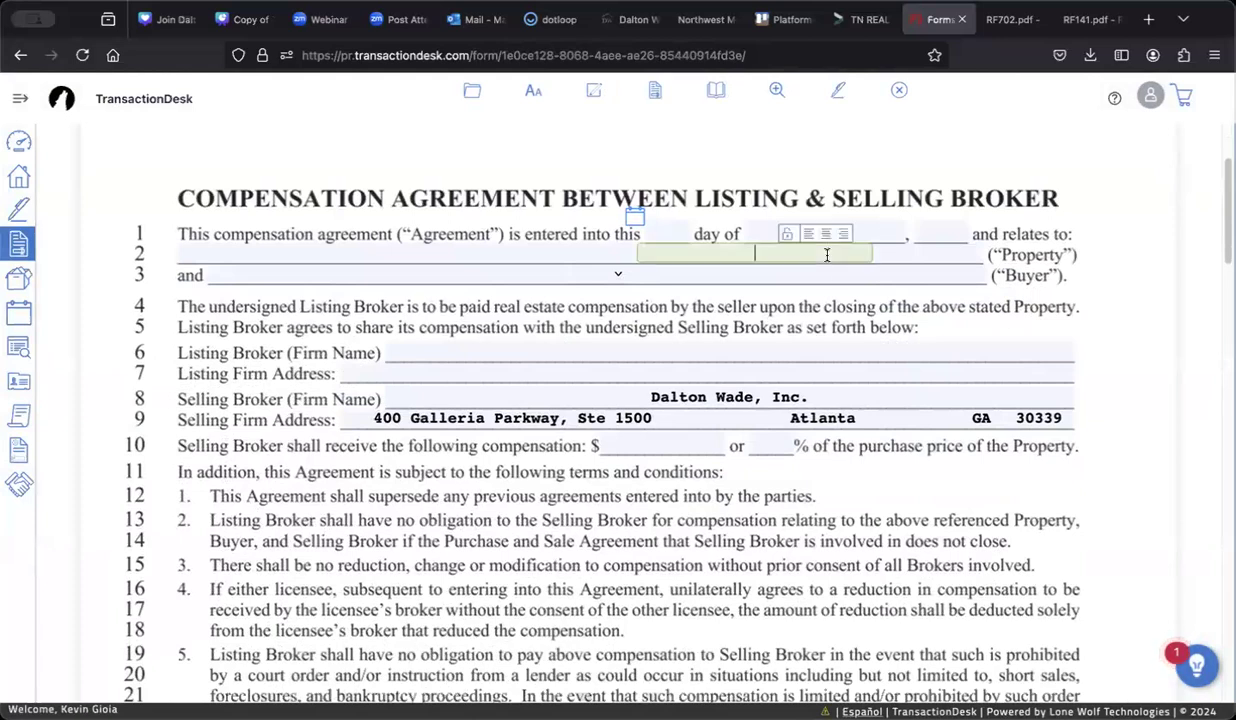
click(583, 250)
click(458, 250)
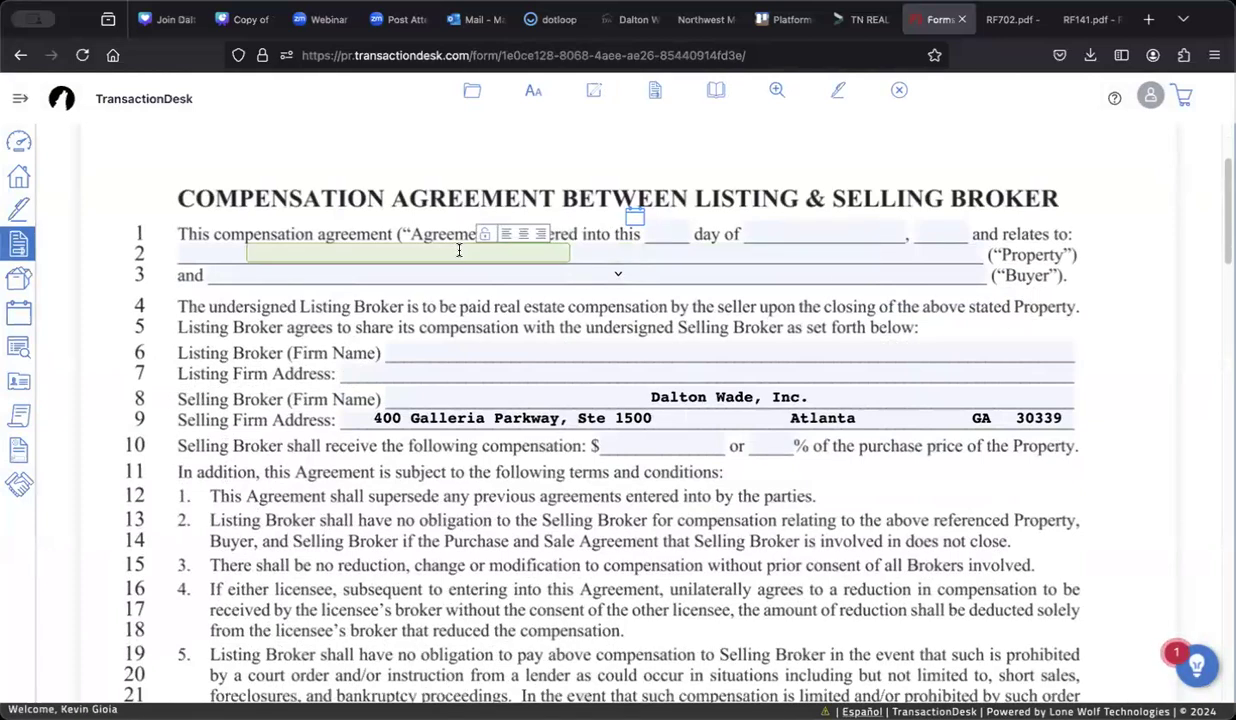
click(208, 248)
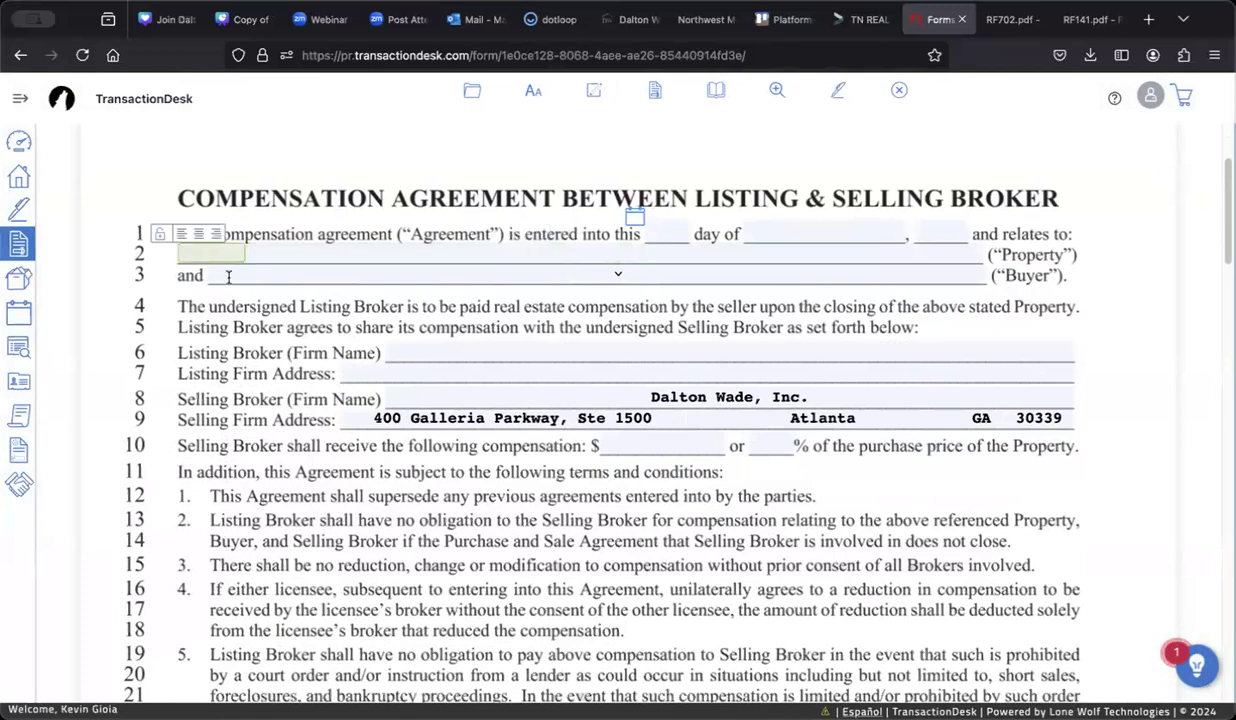
click(222, 270)
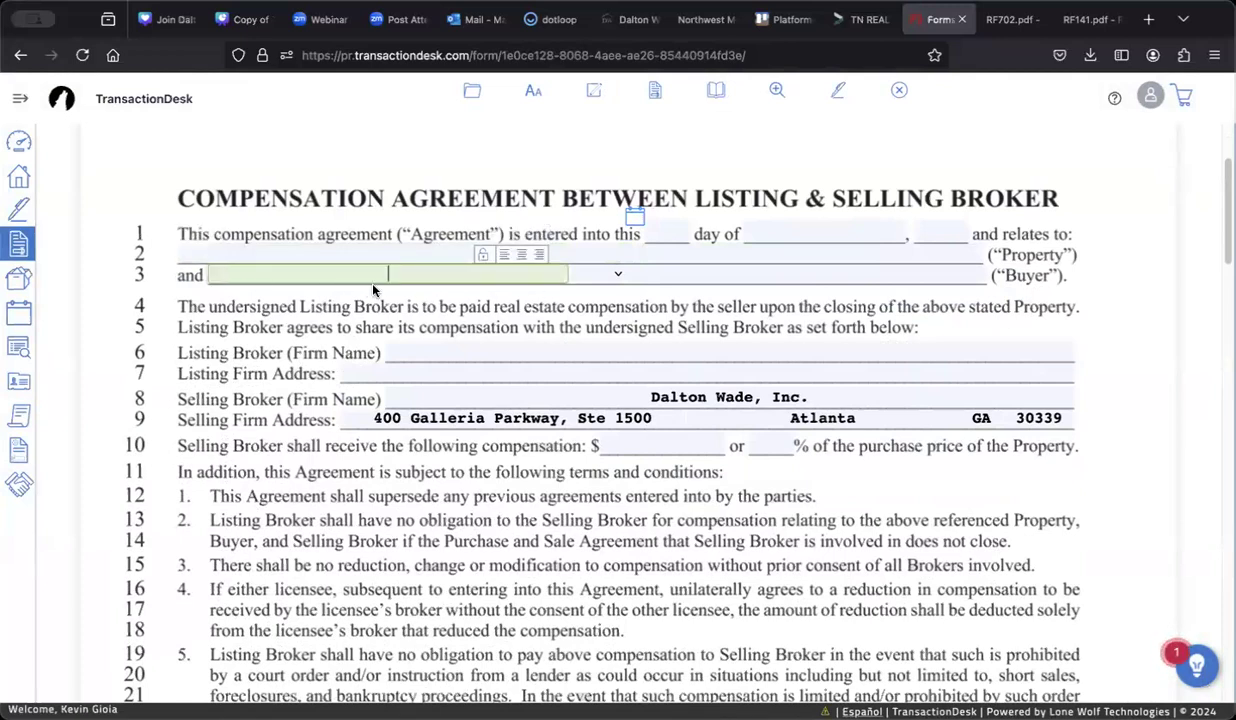
text(dfgdgsdgsdfsdfgd)
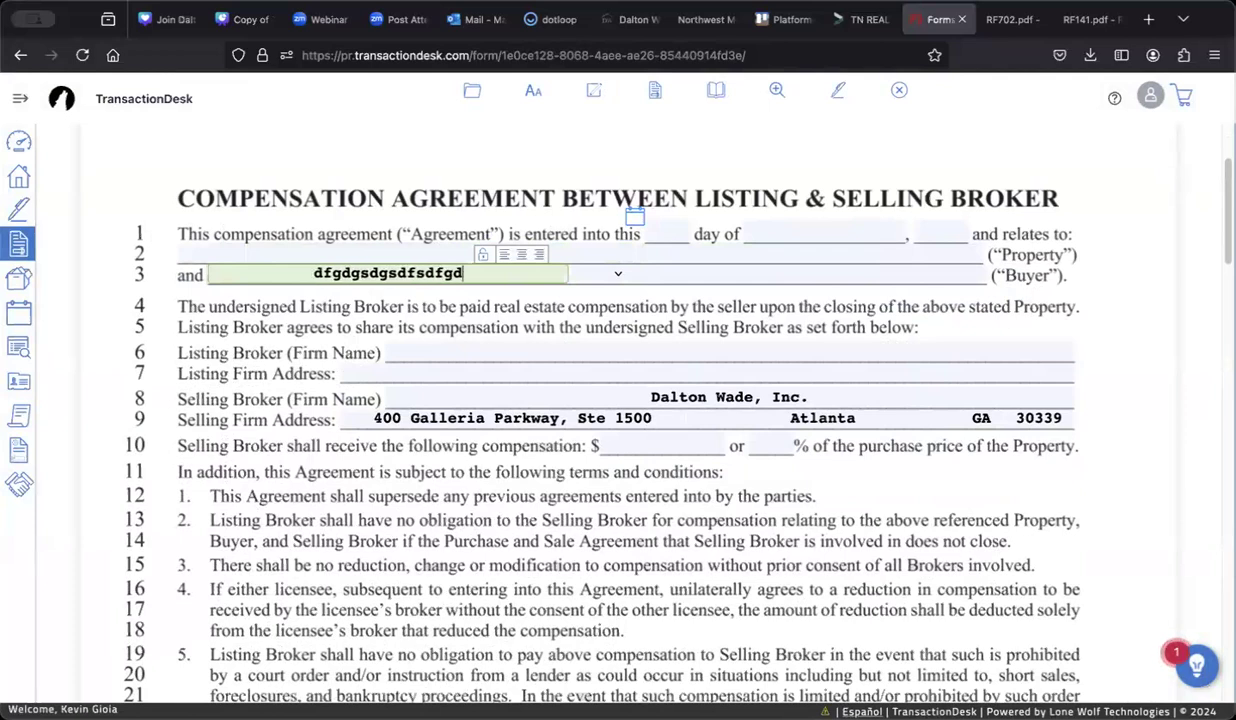
key(BackSpace)
key(BackSpace)
key(BackSpace)
key(BackSpace)
key(BackSpace)
key(BackSpace)
key(BackSpace)
key(BackSpace)
key(BackSpace)
key(BackSpace)
key(BackSpace)
key(BackSpace)
key(BackSpace)
key(BackSpace)
key(BackSpace)
key(BackSpace)
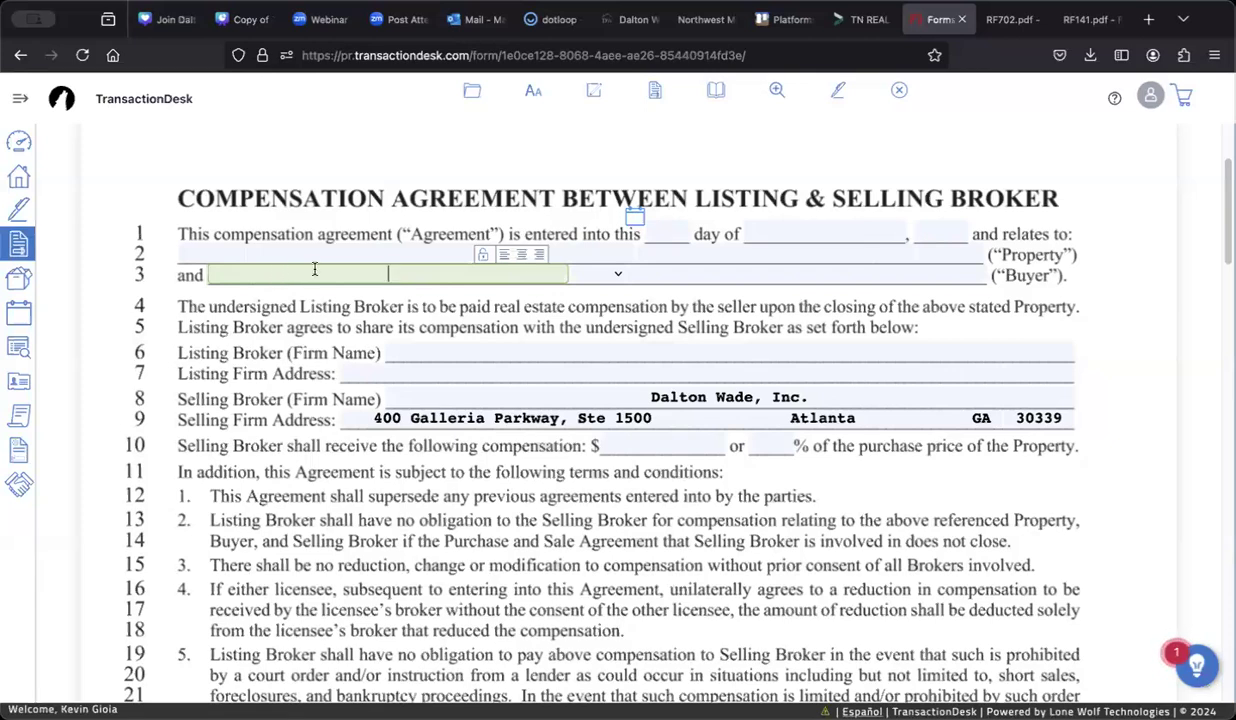
Step: Set the line 1 agreement date to 18 September 2024 using the calendar
click(645, 228)
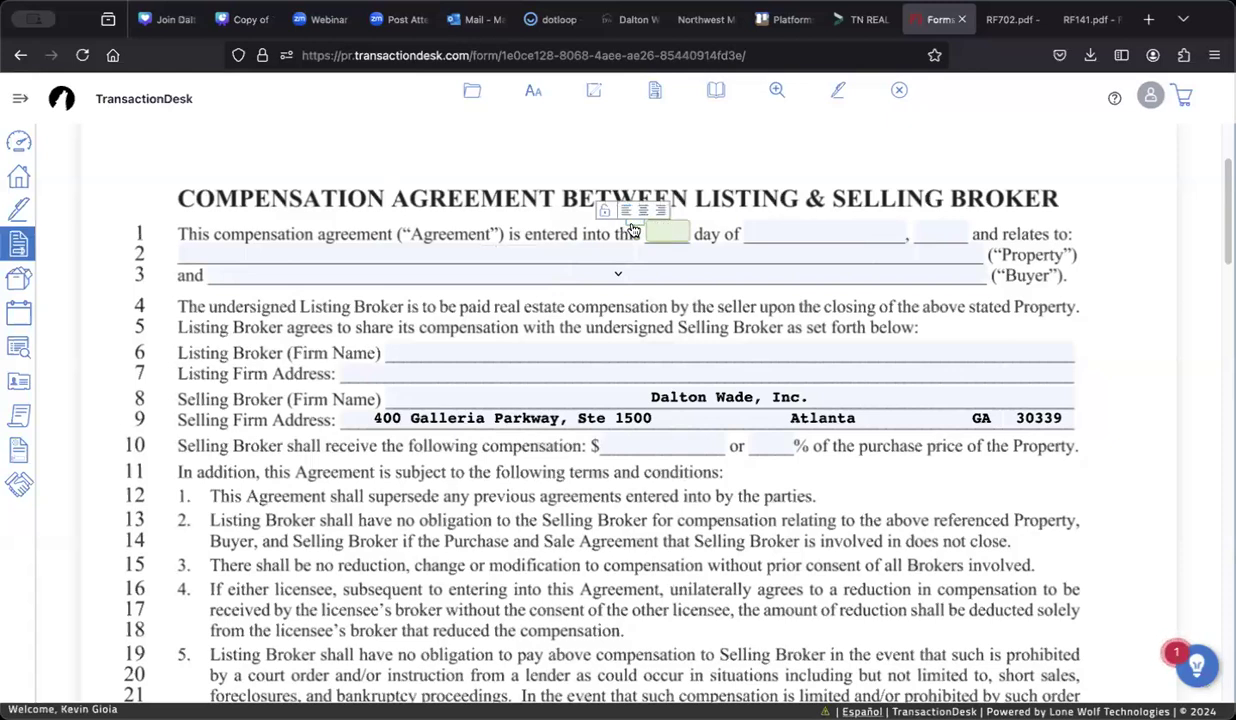
click(645, 228)
click(760, 353)
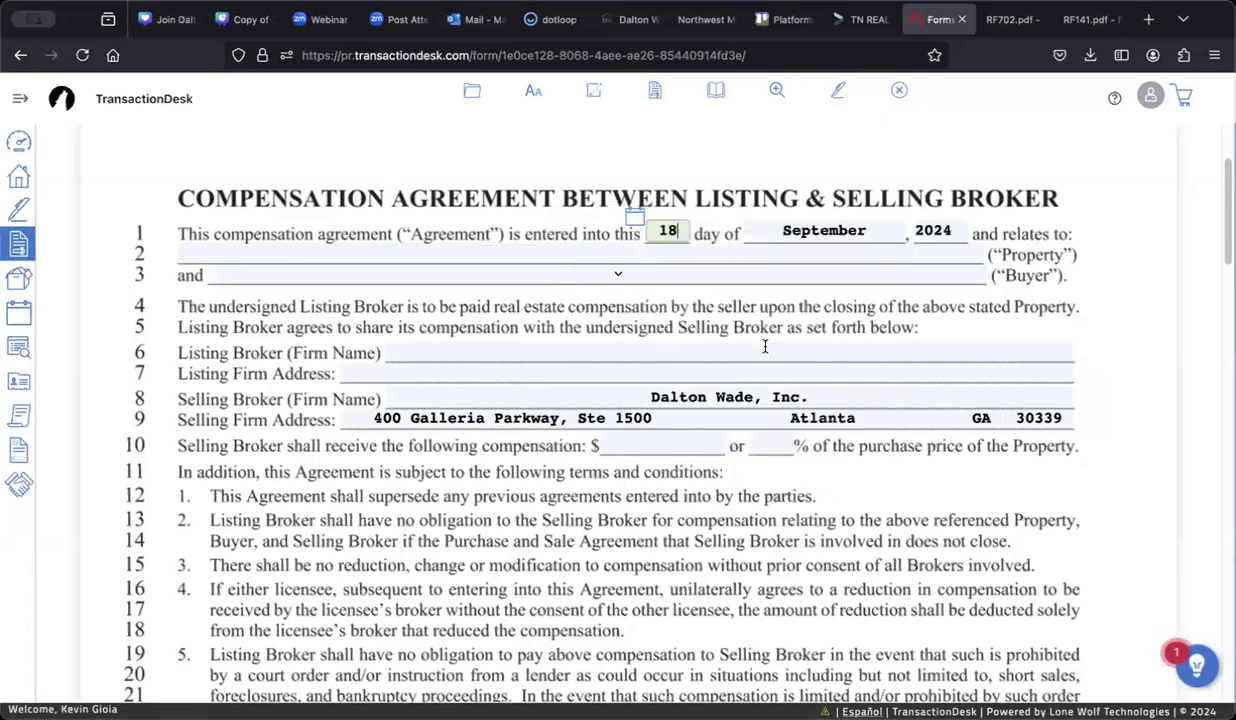
Step: Enter the buyer's full name in the Buyer blank on line 3
click(221, 257)
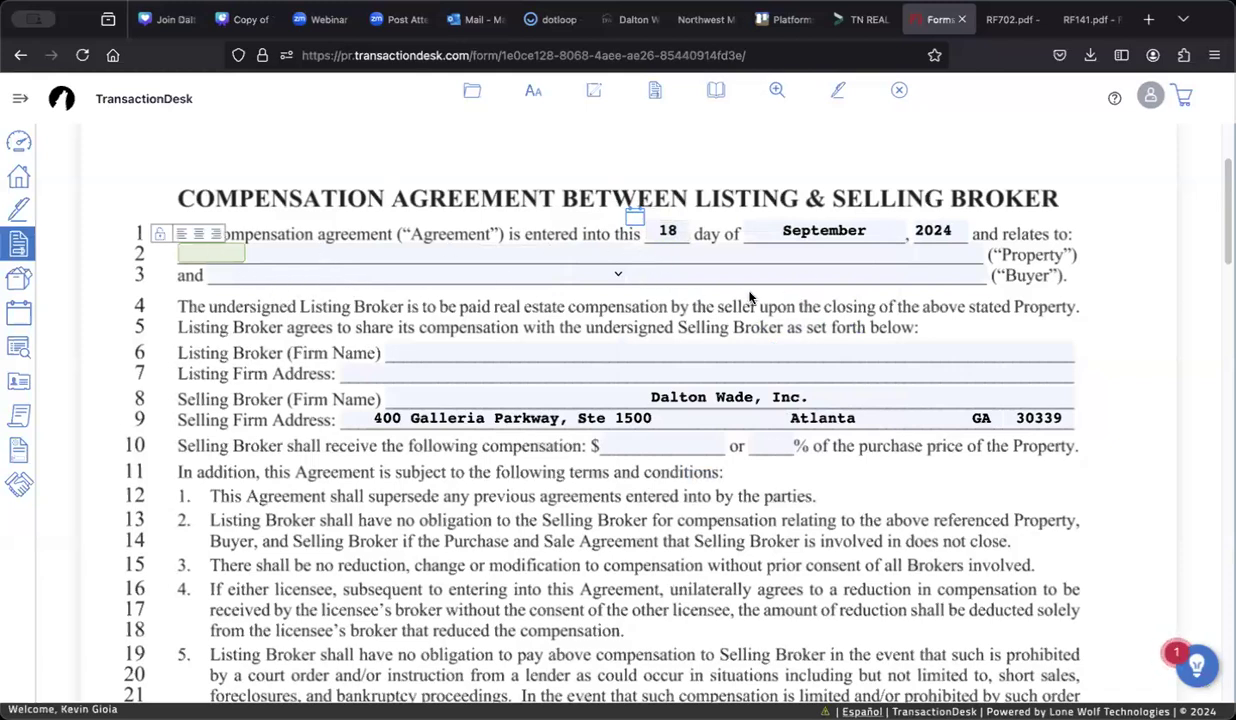
click(725, 272)
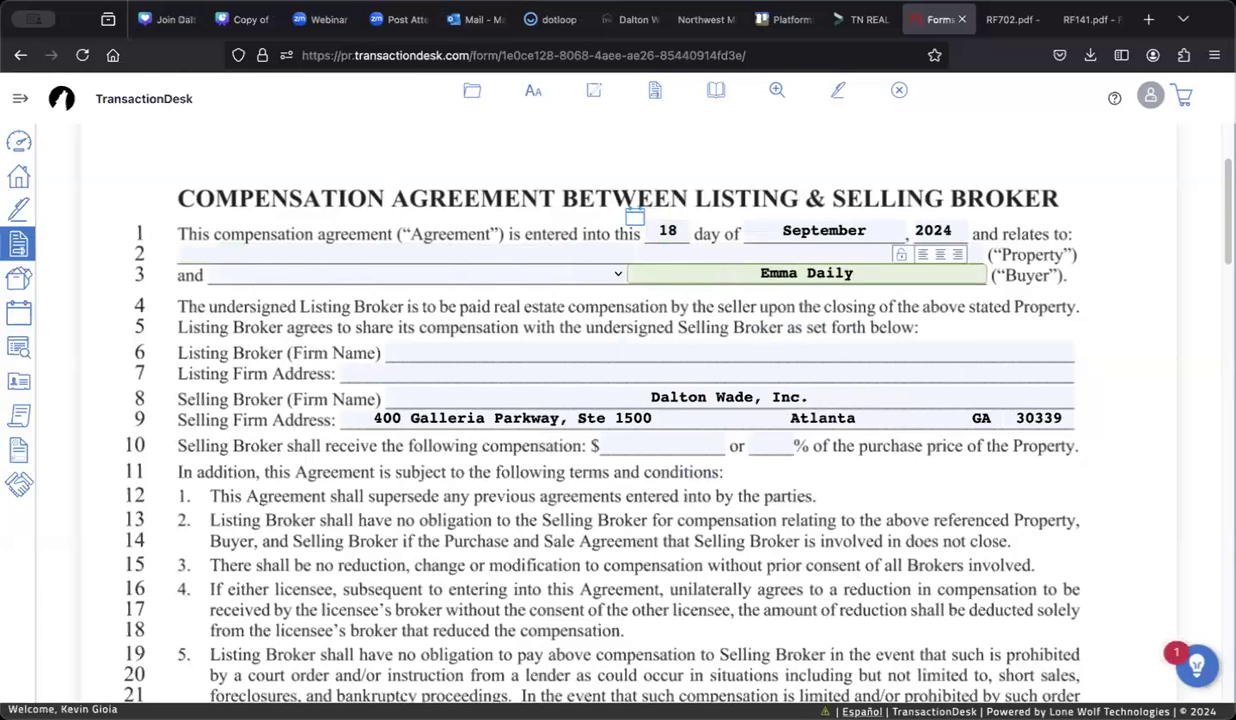
click(487, 268)
scroll(449, 381, down, 3)
scroll(450, 386, down, 10)
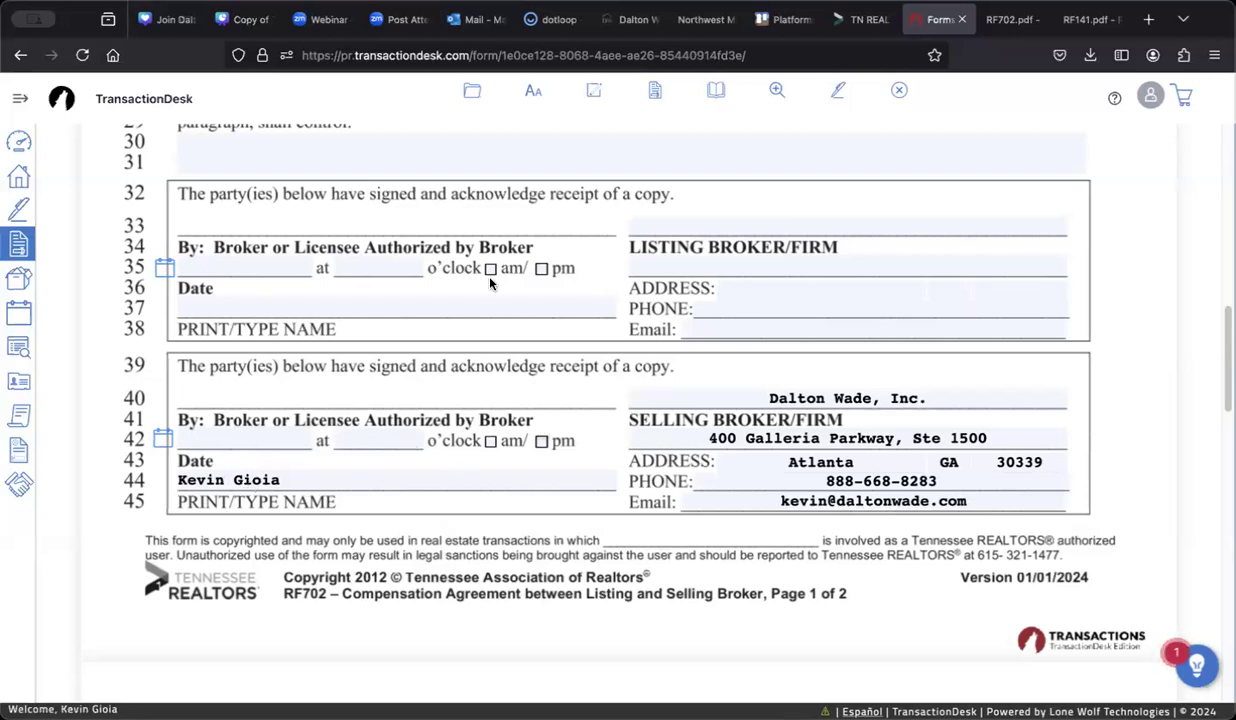
scroll(355, 312, down, 5)
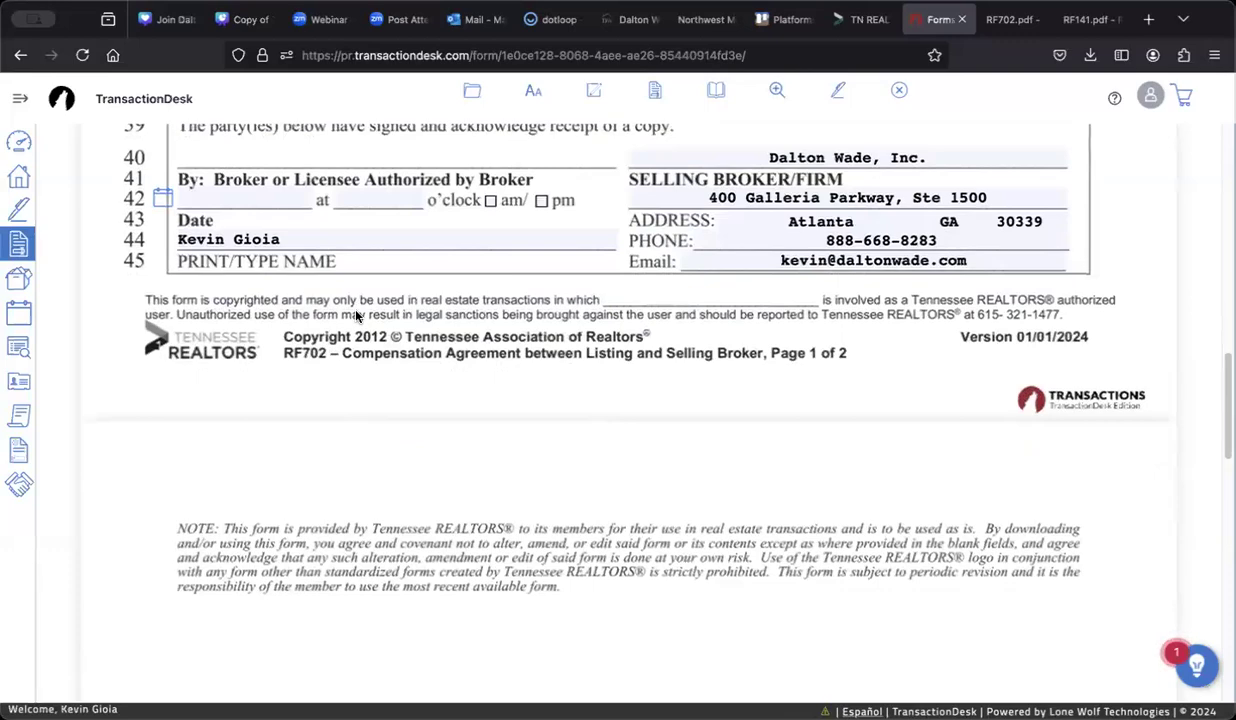
scroll(355, 315, down, 5)
scroll(355, 315, down, 15)
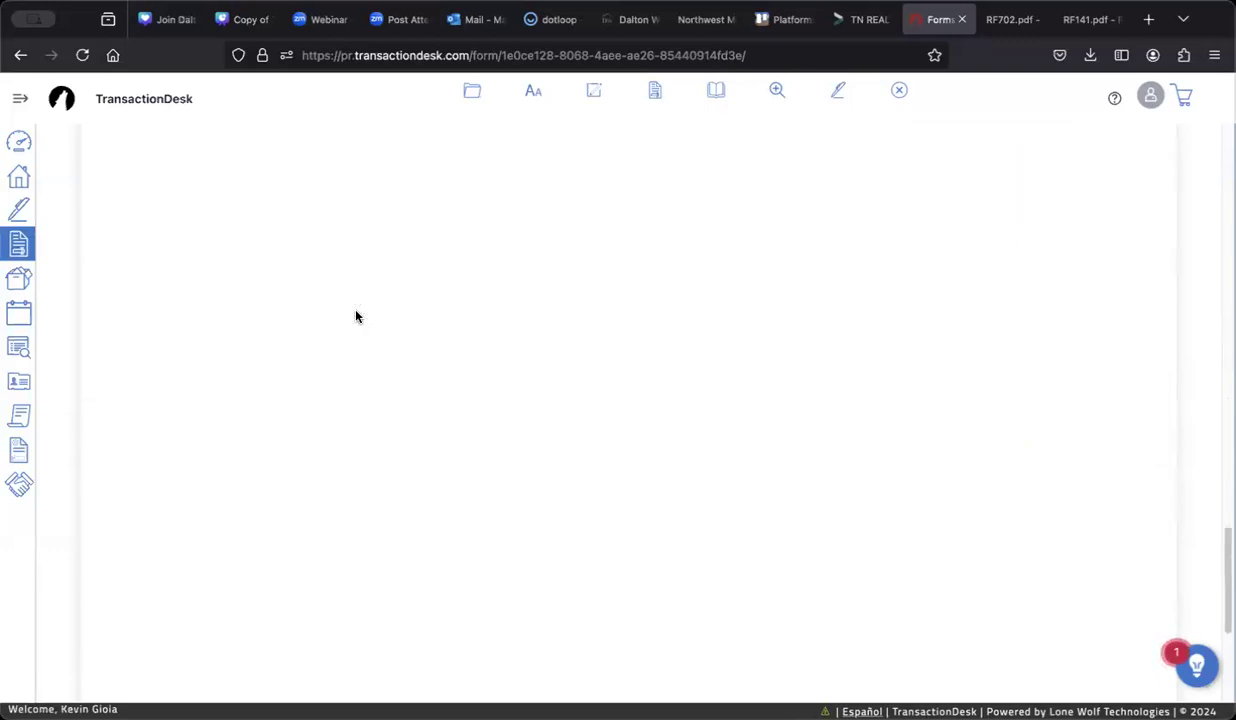
scroll(356, 312, up, 20)
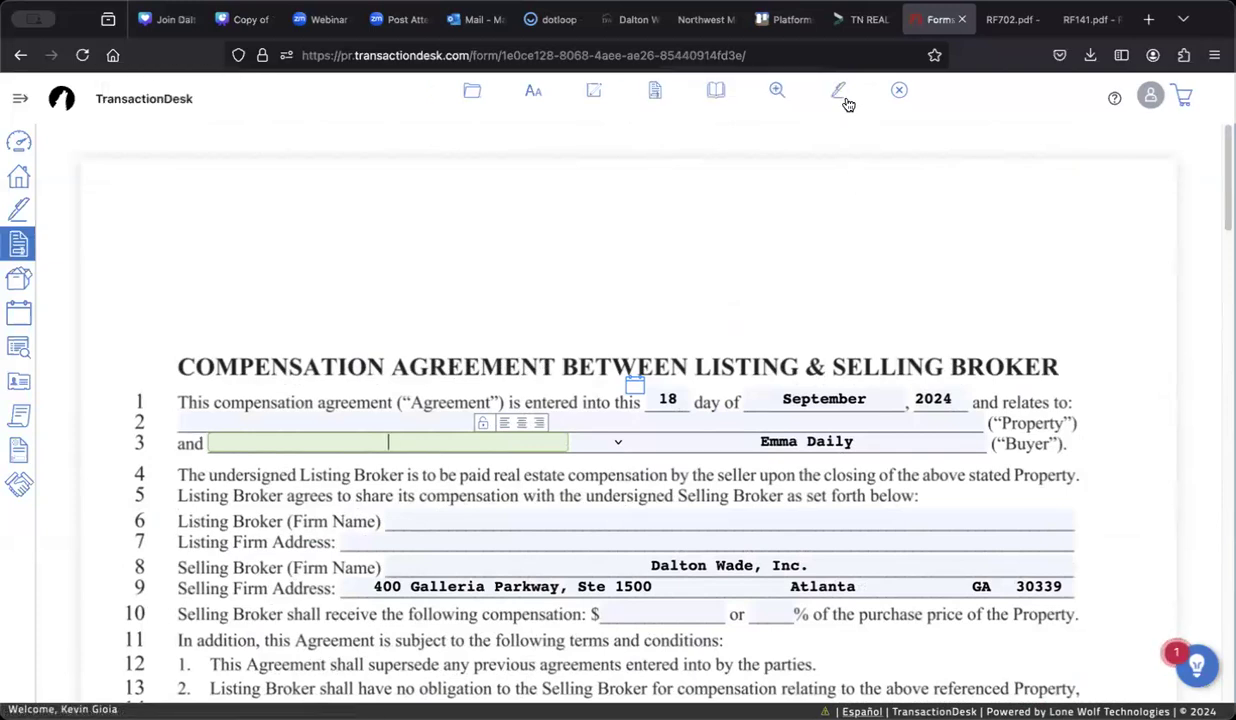
Step: Send the filled RF 702 to Authentisign and dismiss the three onboarding tips
click(843, 92)
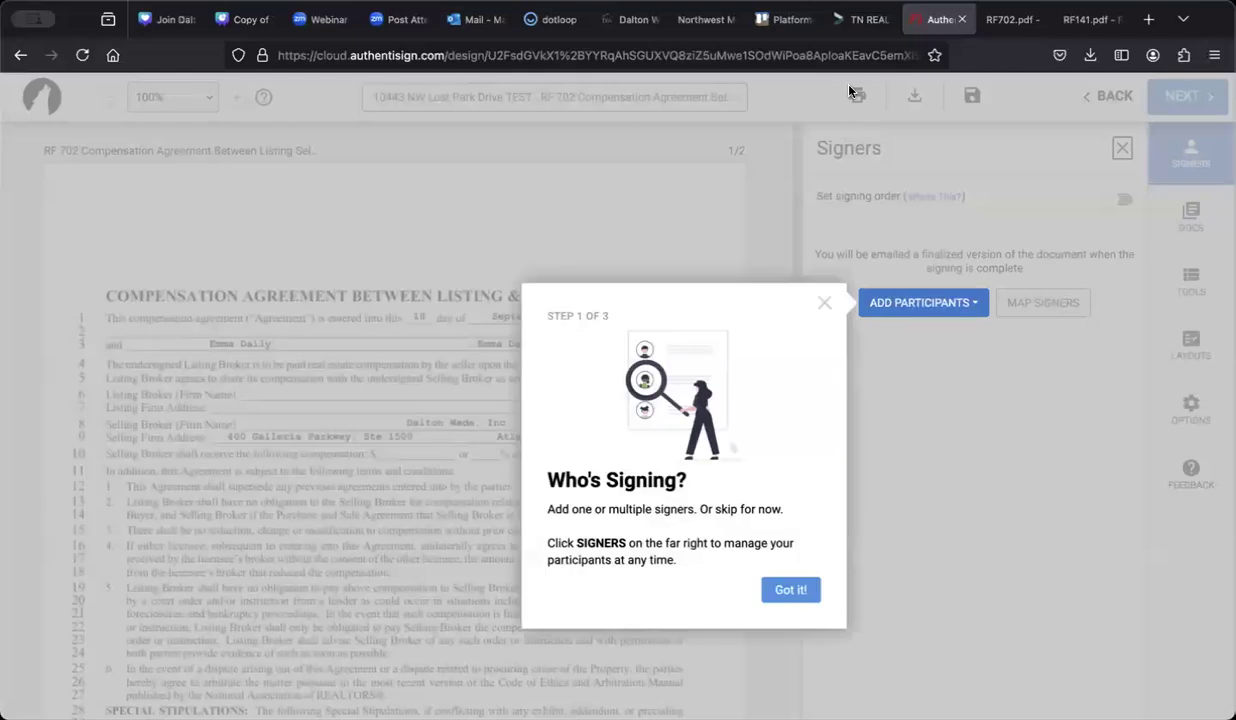
click(777, 589)
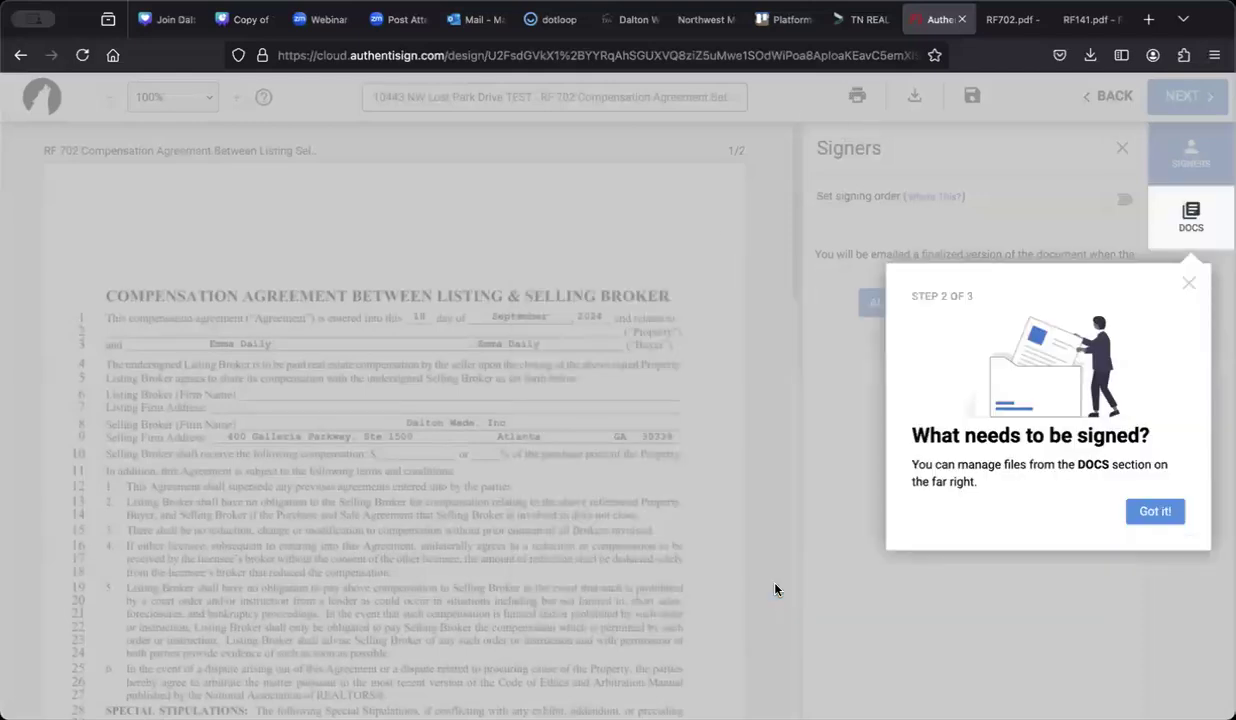
click(1153, 512)
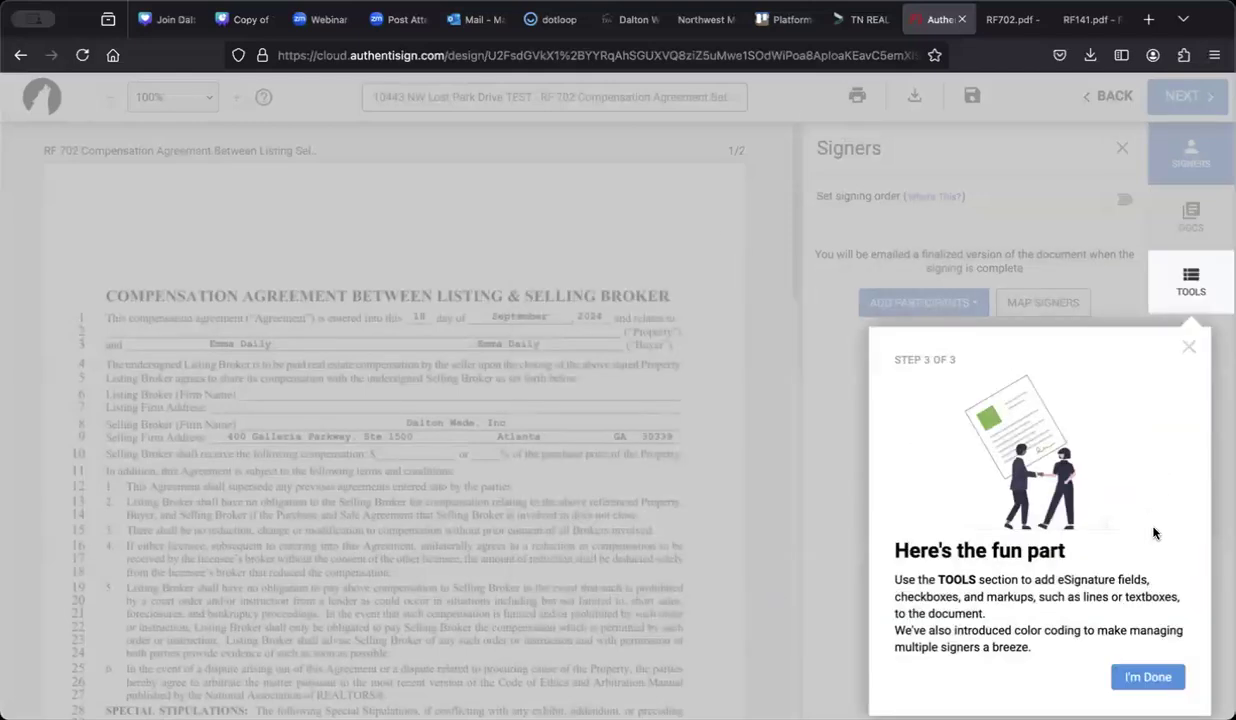
click(1118, 675)
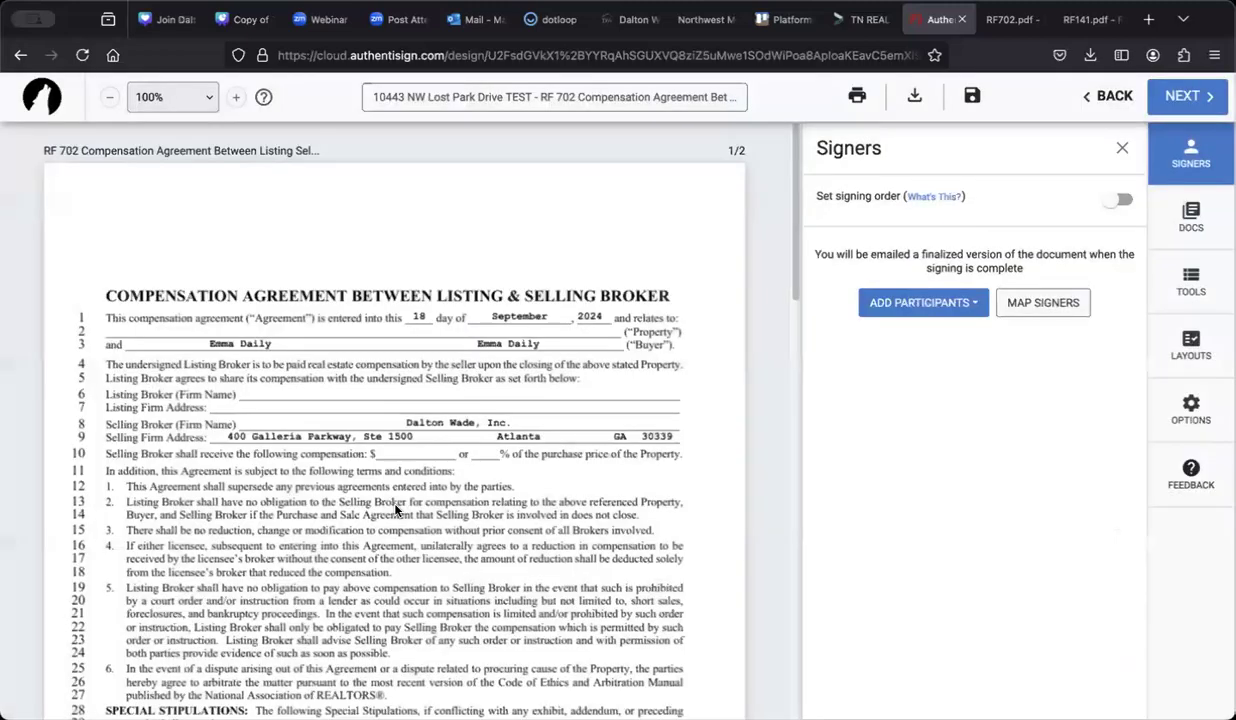
Step: Open Add Participants > Add New, close the Signers panel unused, and return to page one
scroll(396, 510, down, 8)
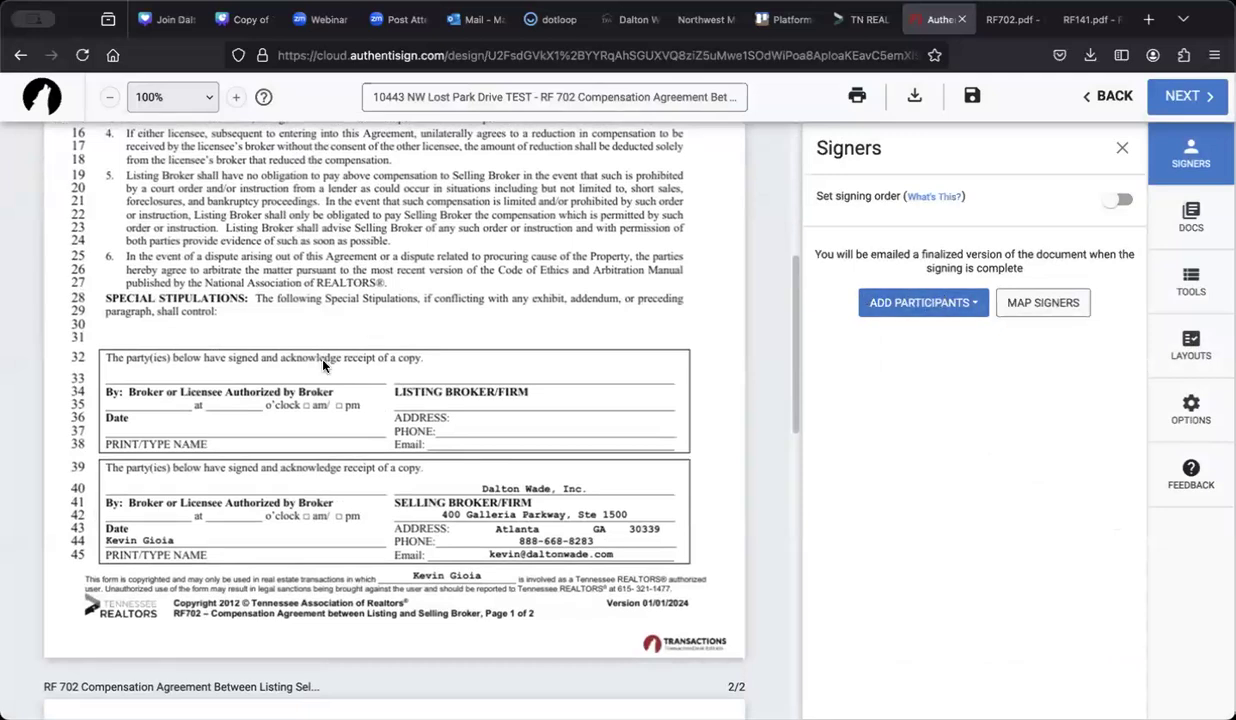
click(922, 303)
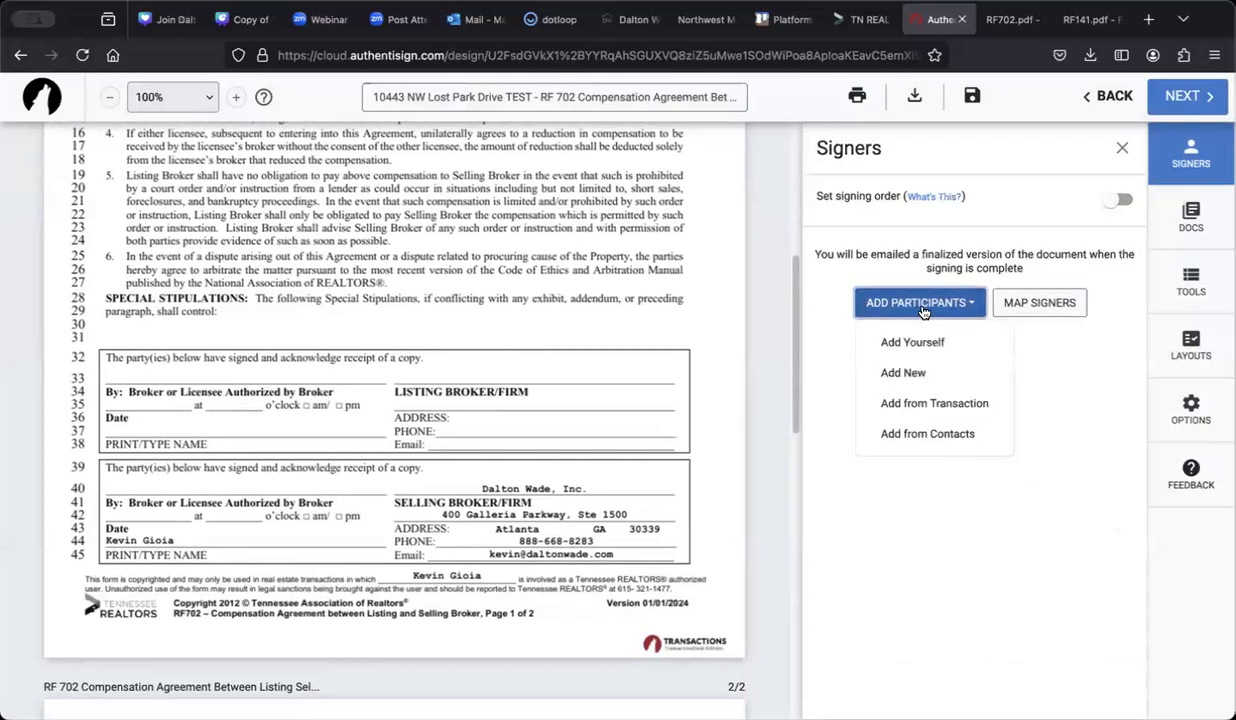
click(898, 376)
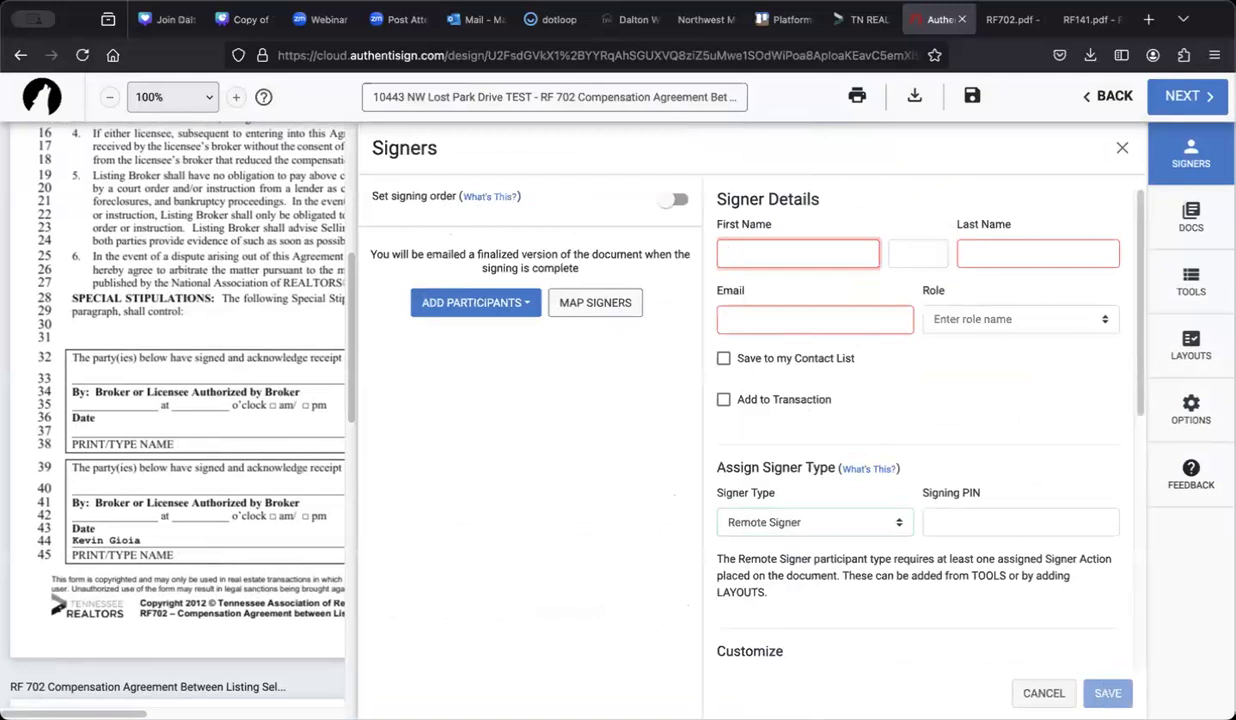
click(1124, 148)
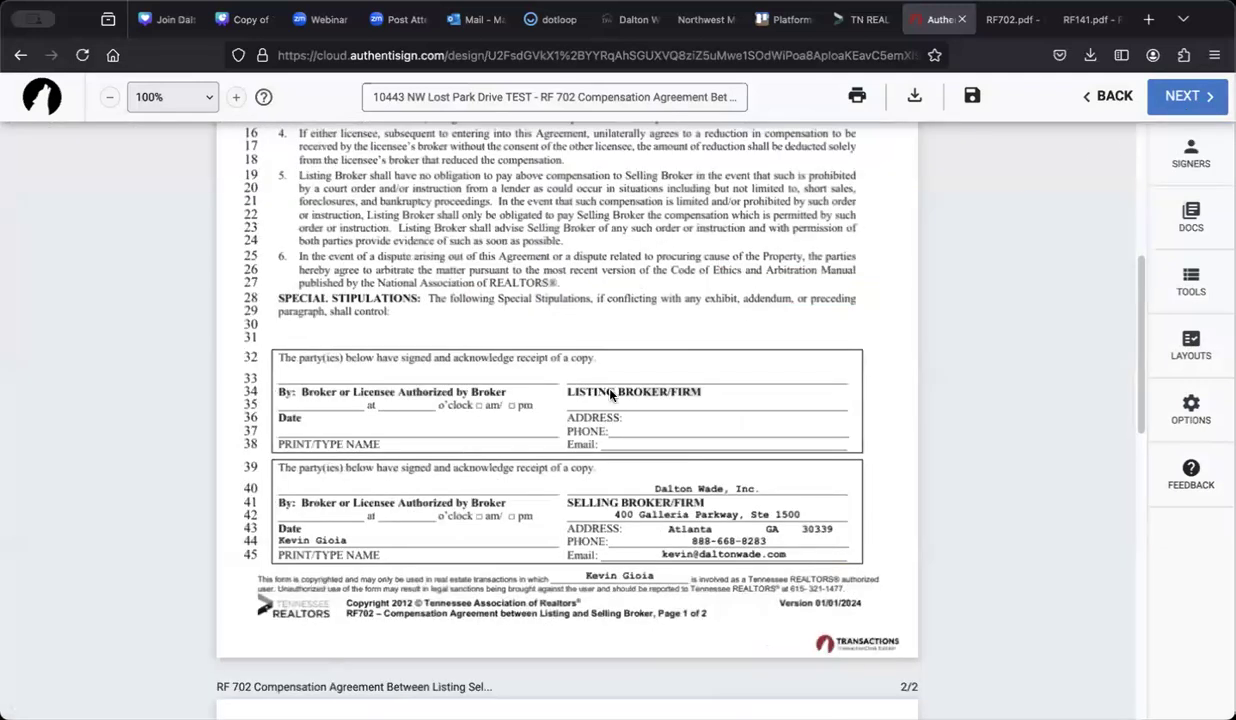
scroll(610, 395, up, 3)
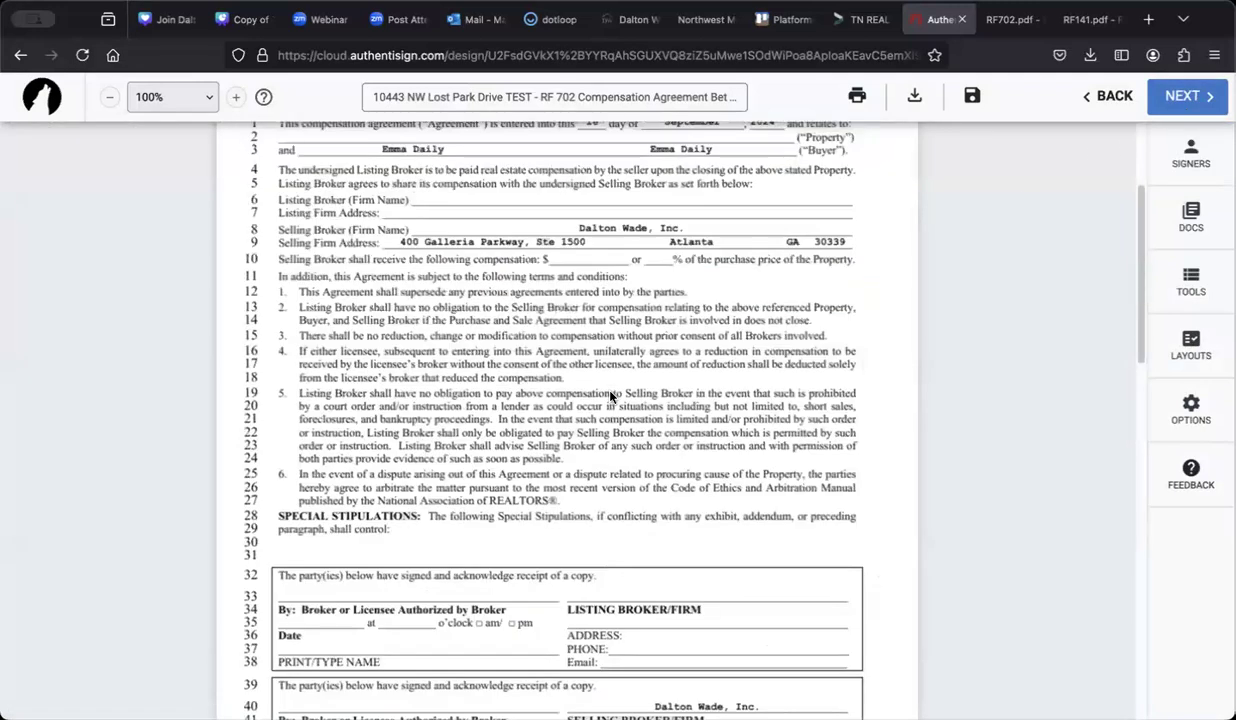
scroll(690, 372, up, 3)
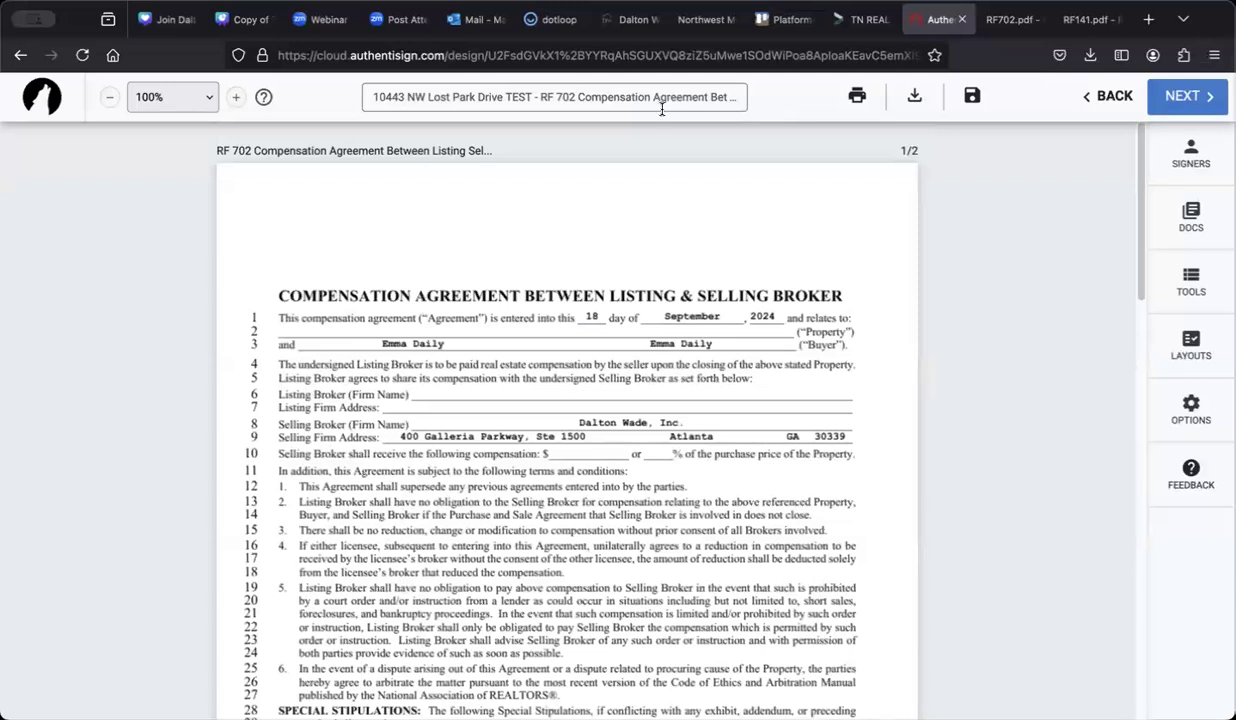
Step: Download the completed RF 702 agreement PDF and confirm it in Firefox's Downloads list
click(915, 97)
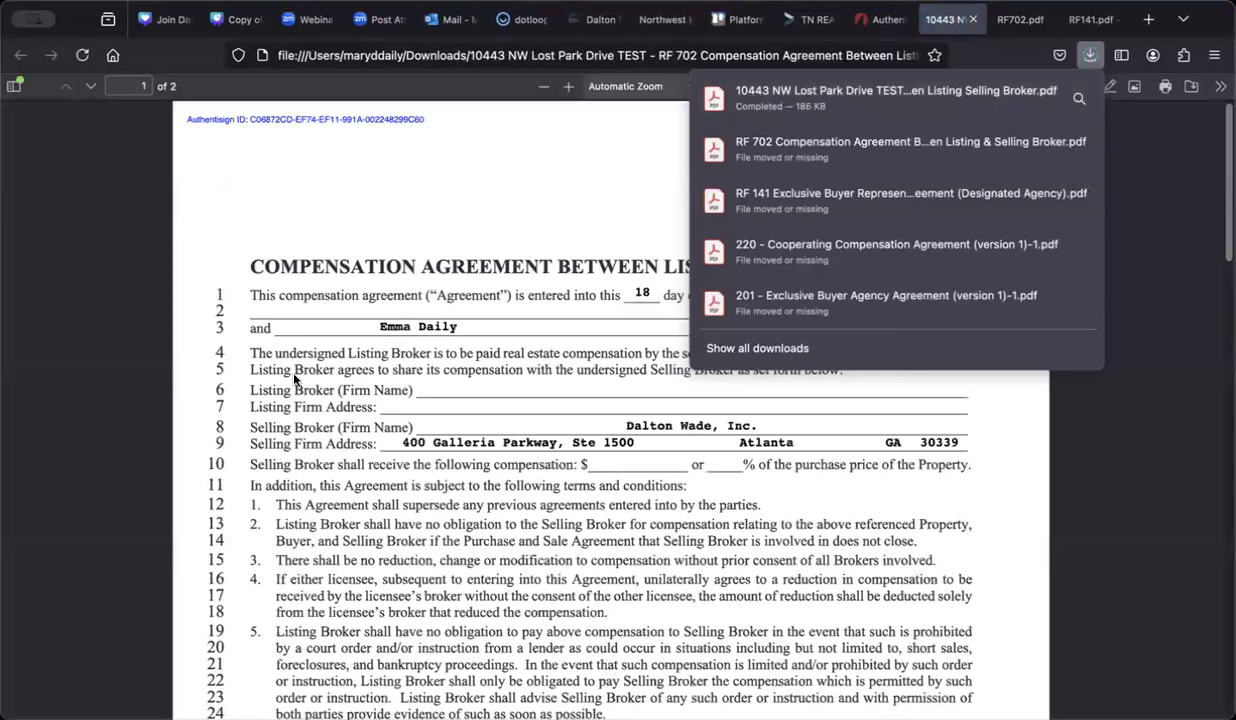
click(1207, 23)
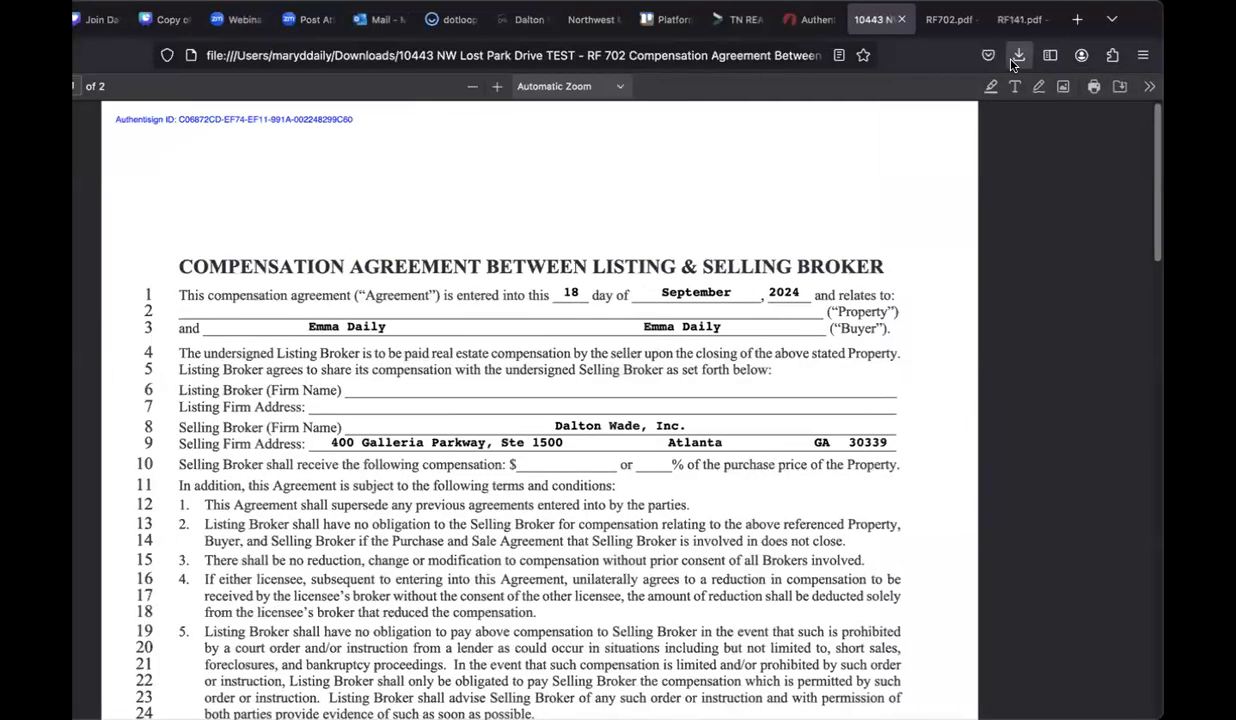
click(1016, 60)
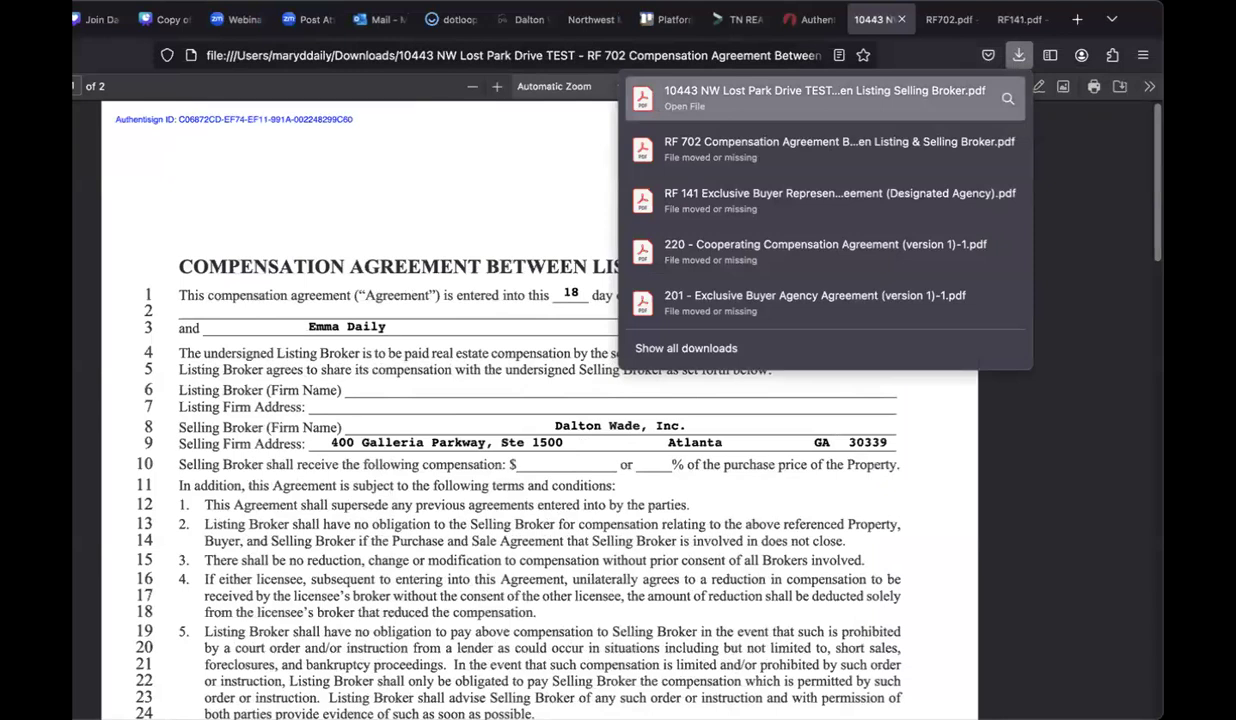
click(1140, 22)
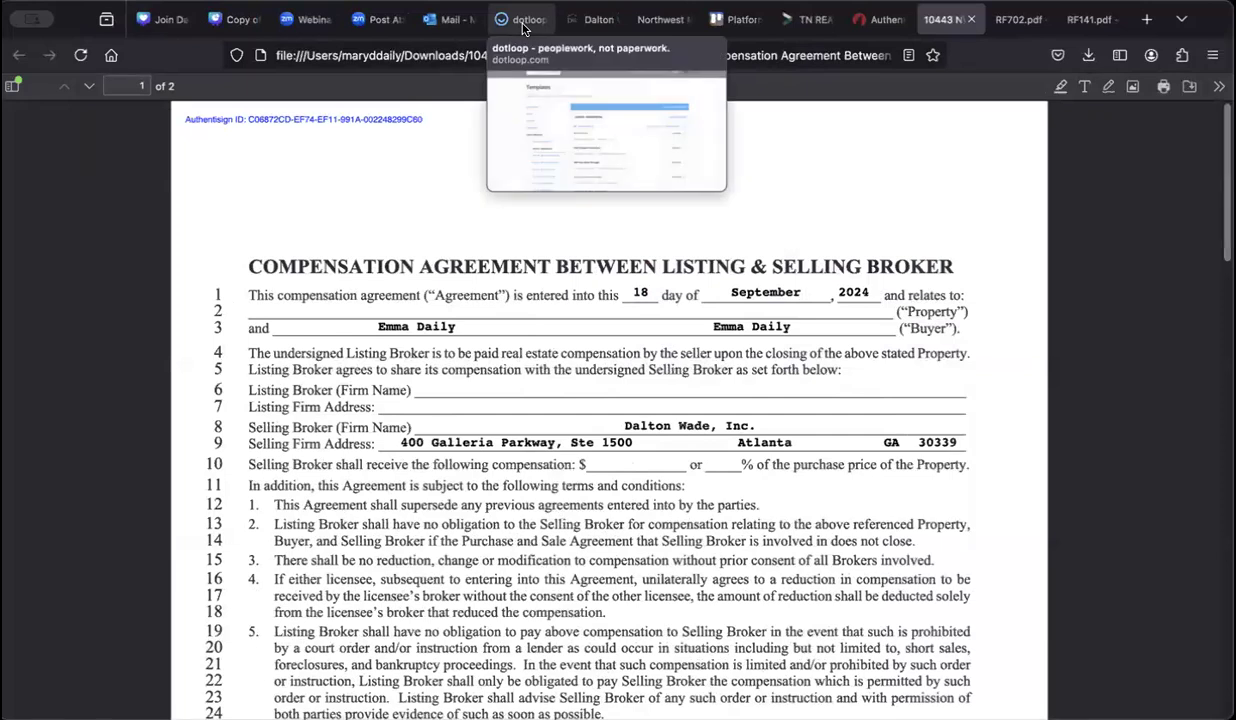
Step: Go back to dotloop and leave the Templates page for the Tennessee Office Loops list
click(522, 22)
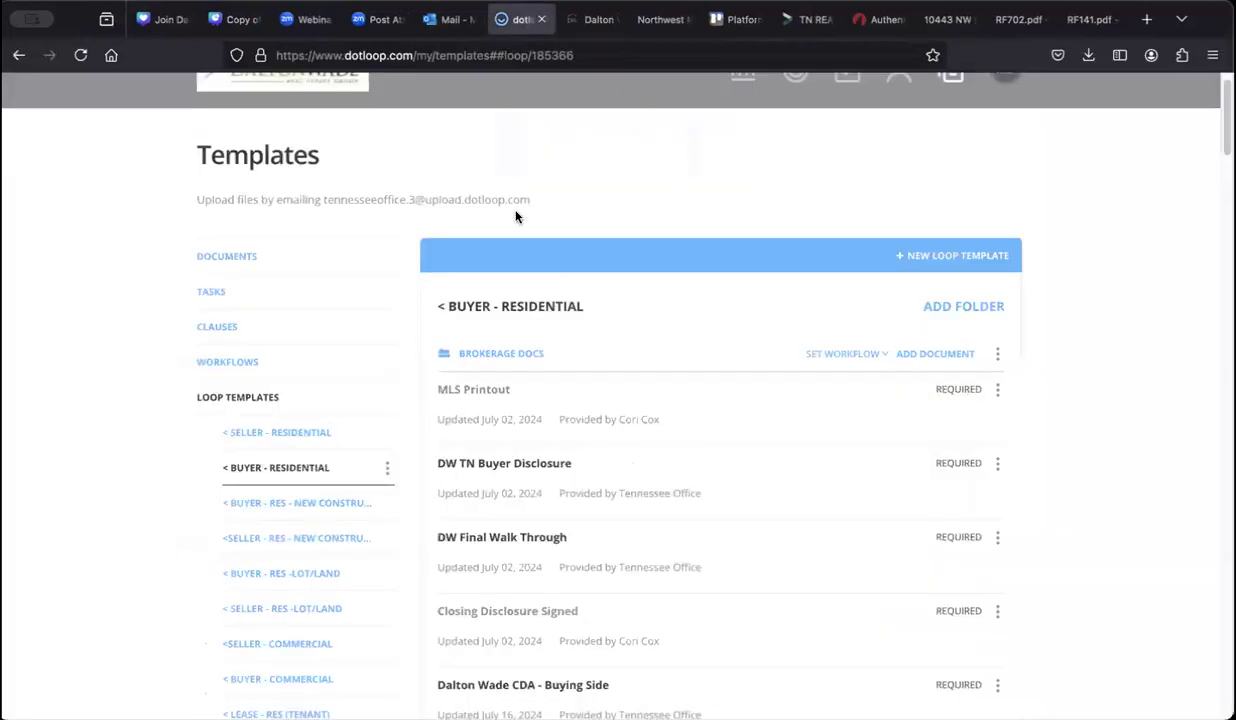
scroll(515, 217, up, 1)
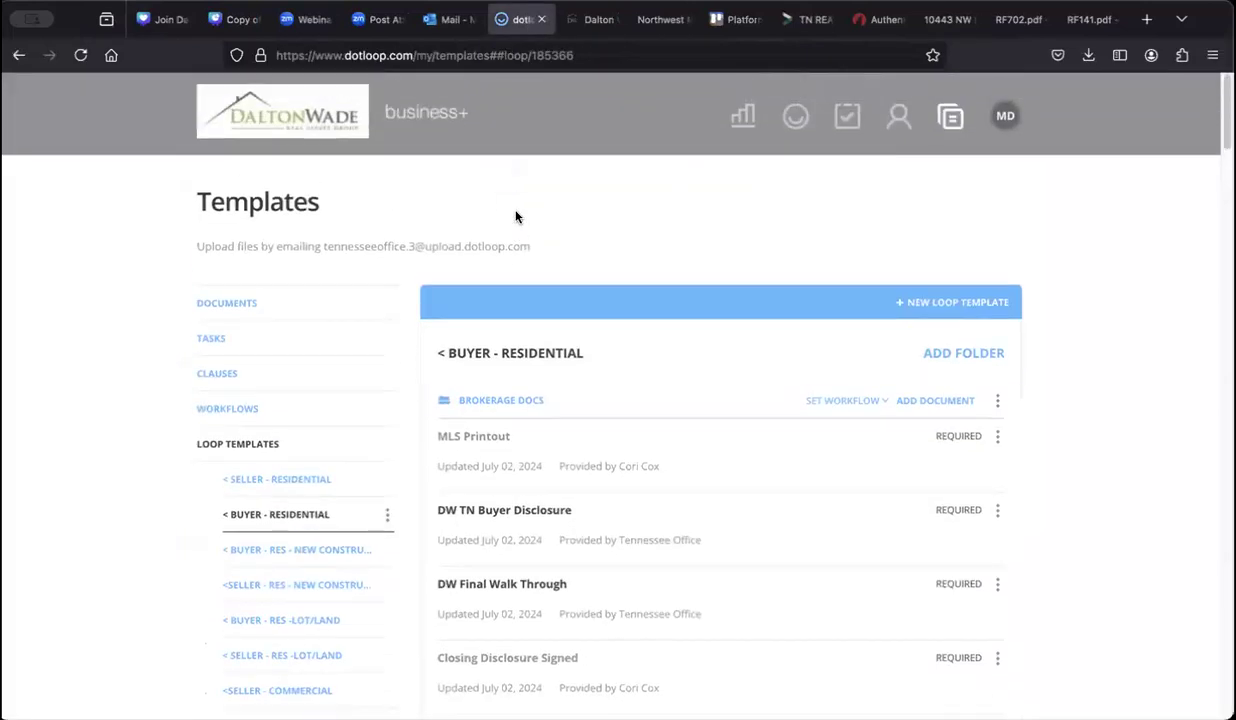
click(795, 116)
click(719, 436)
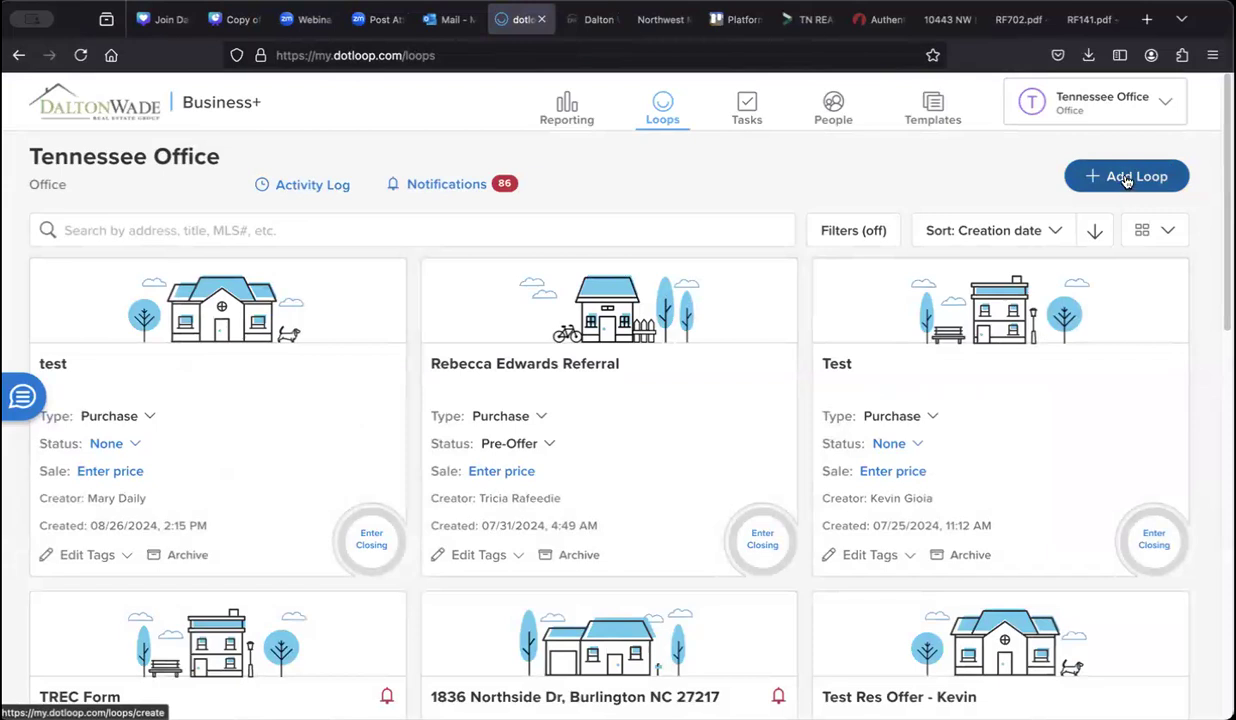
click(1118, 178)
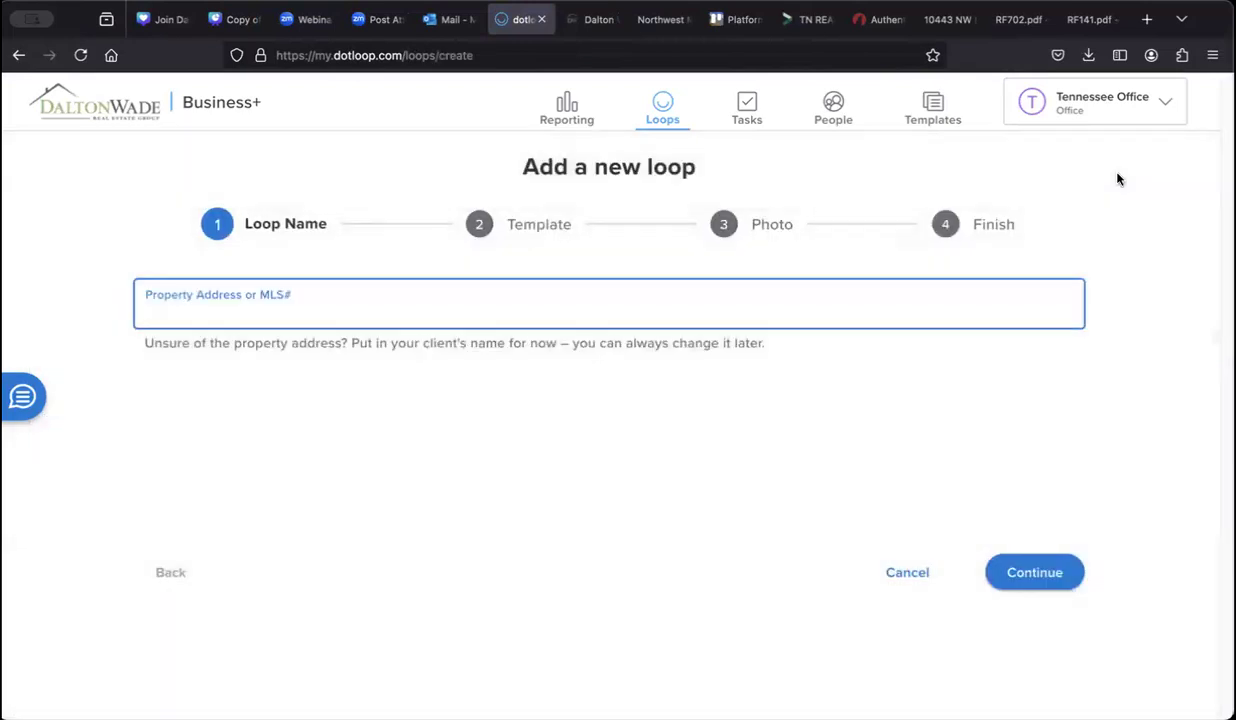
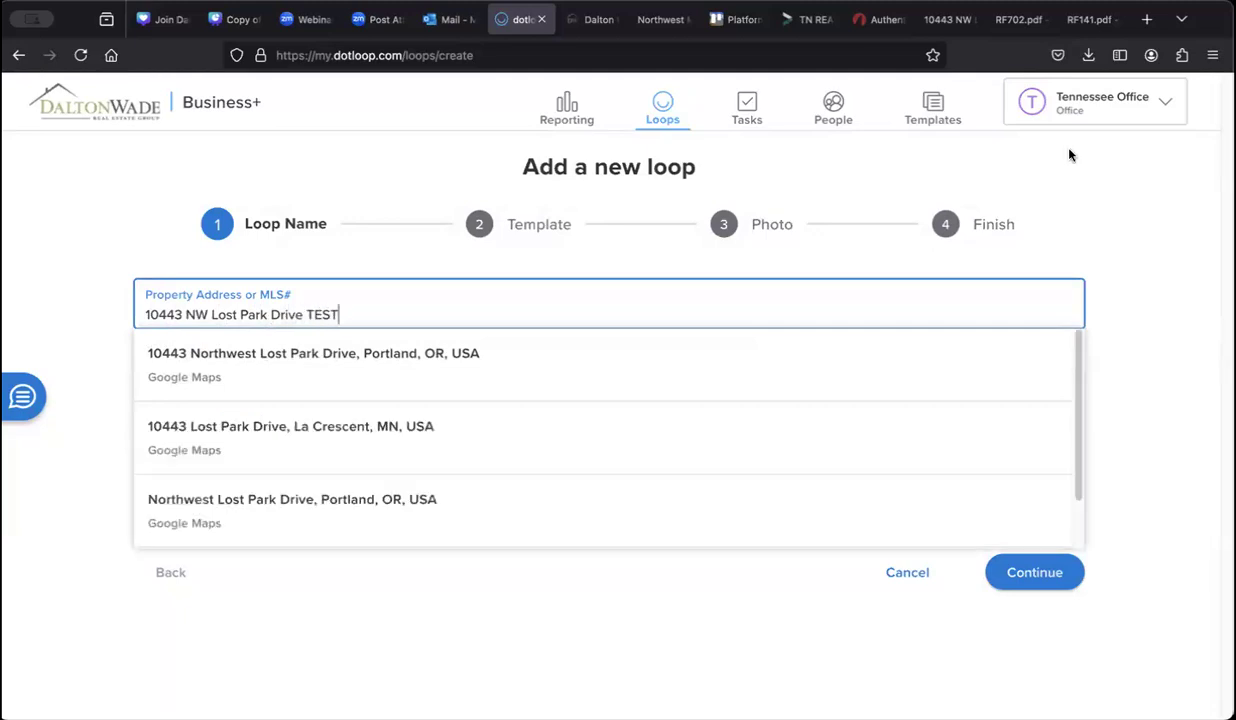
click(72, 215)
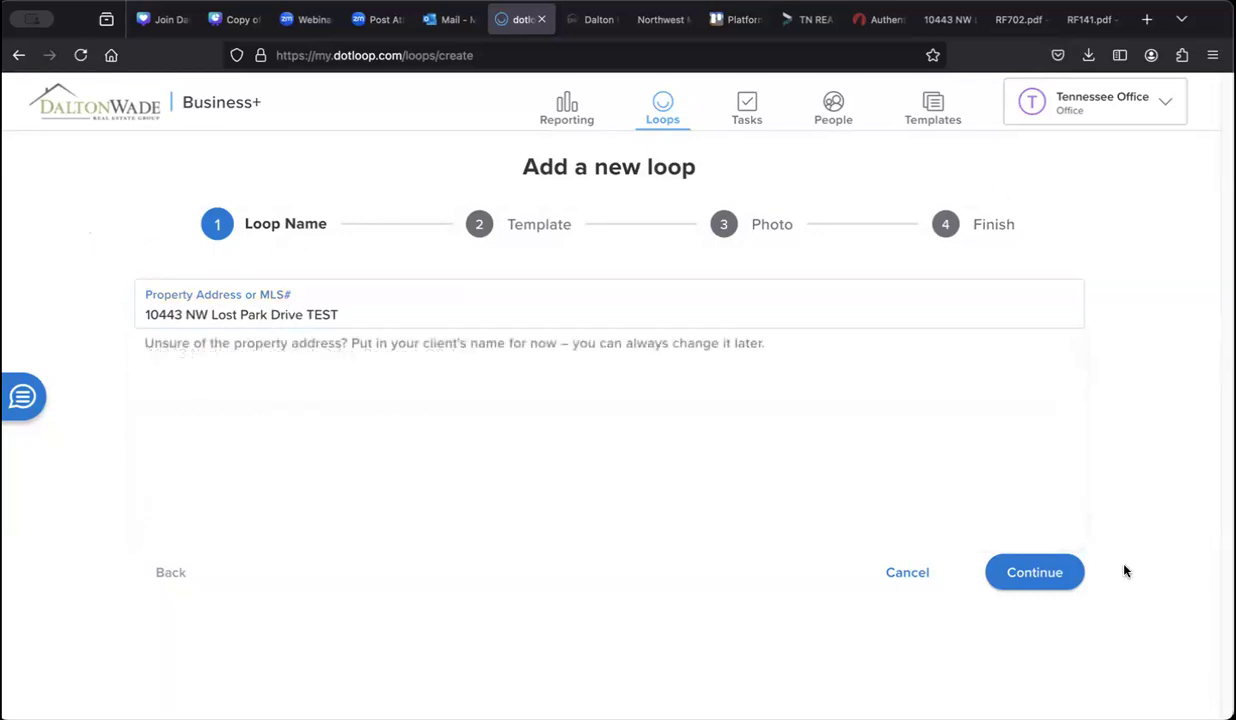
click(1035, 573)
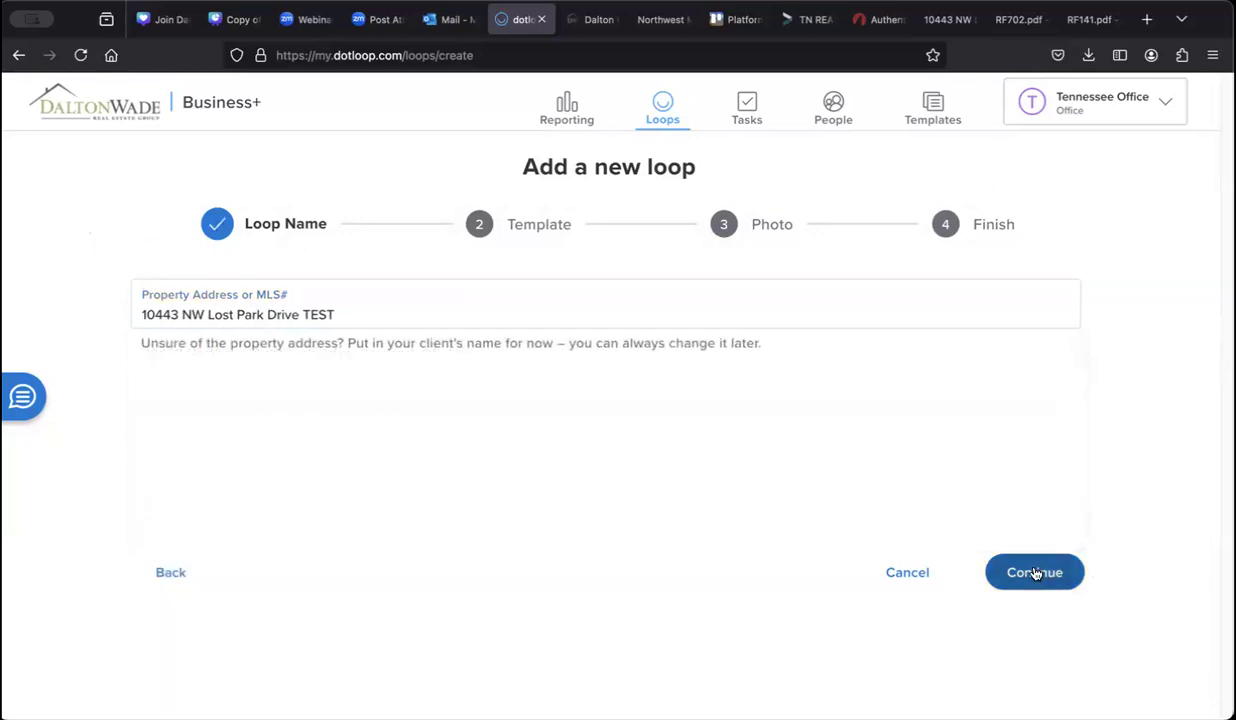
Step: Apply the BUYER - RESIDENTIAL template, skip the photo, and open the new loop
click(1021, 323)
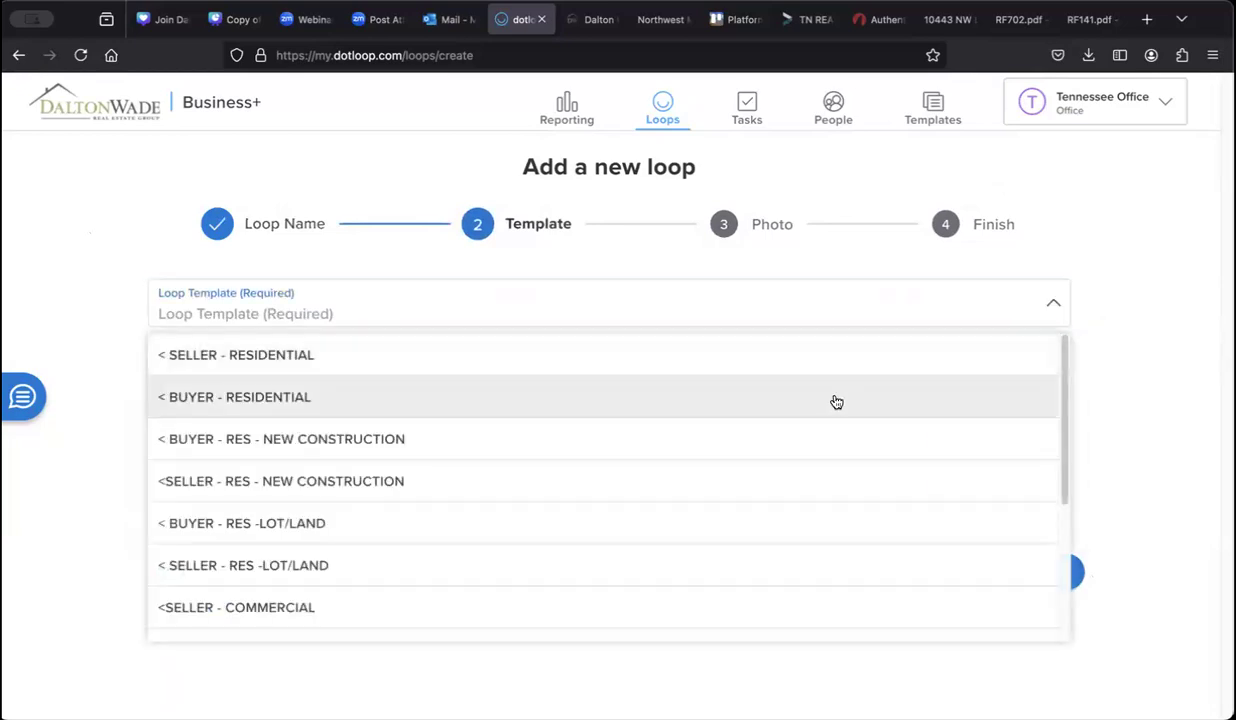
click(230, 400)
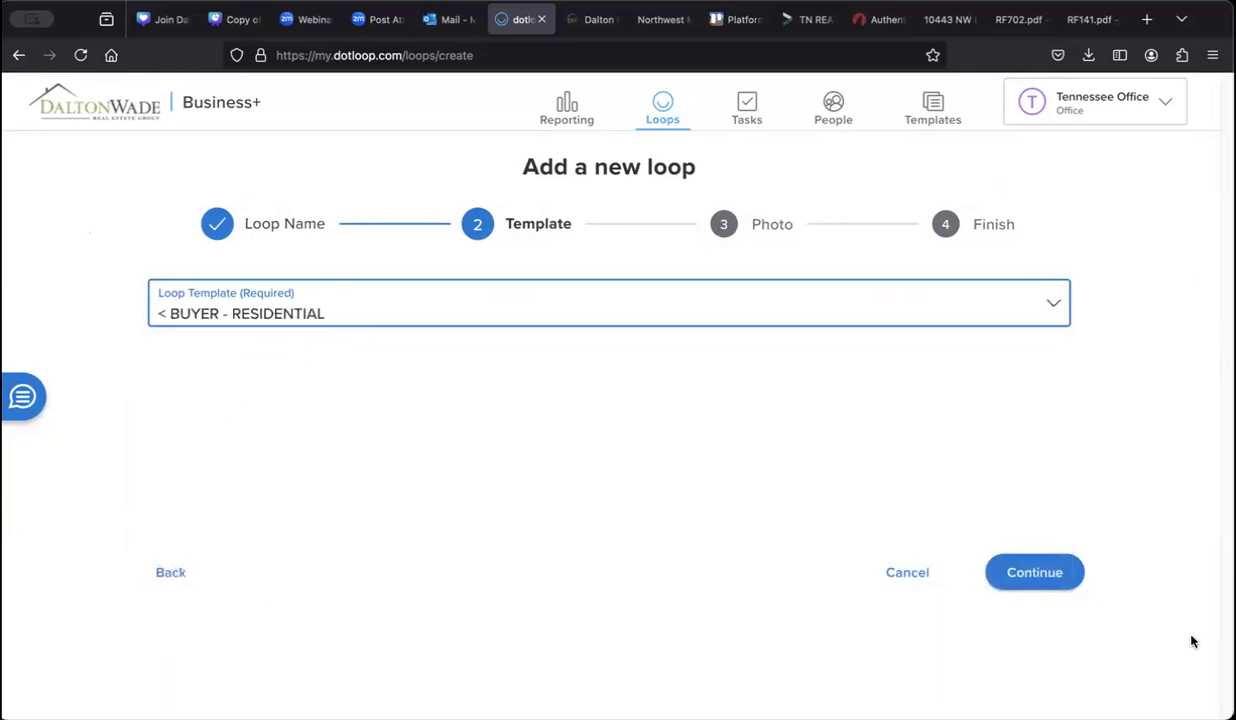
click(1036, 575)
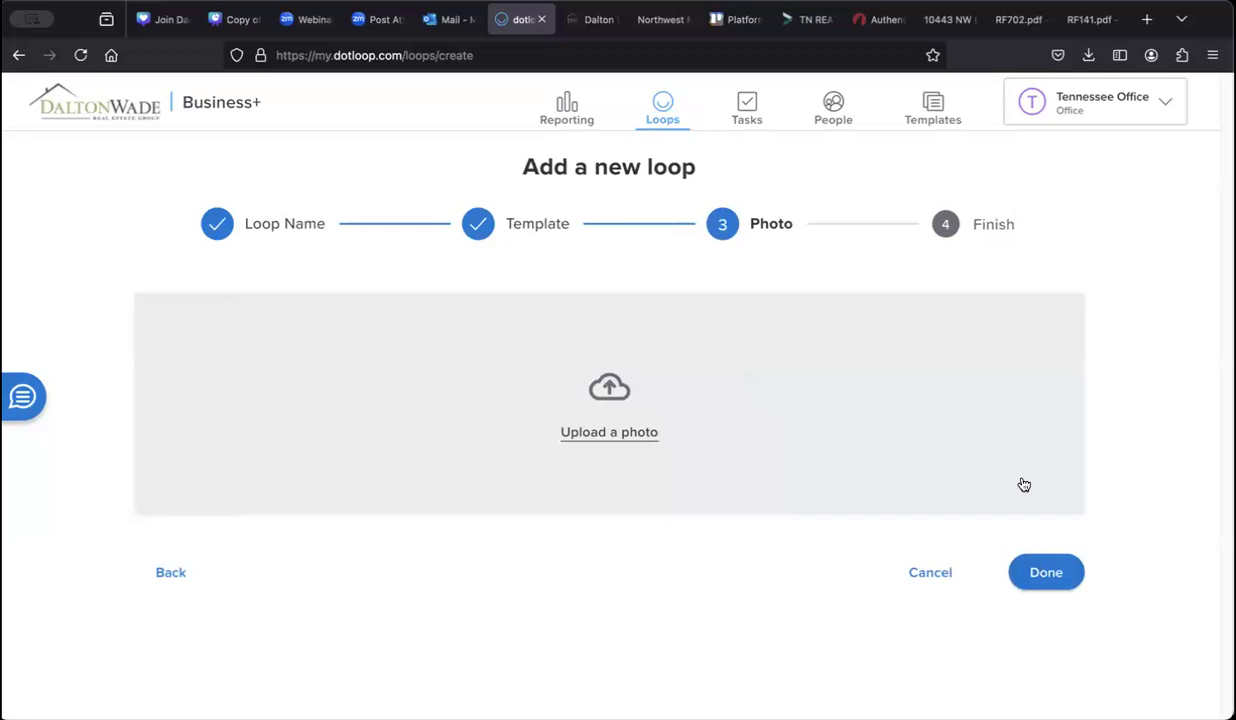
click(1047, 574)
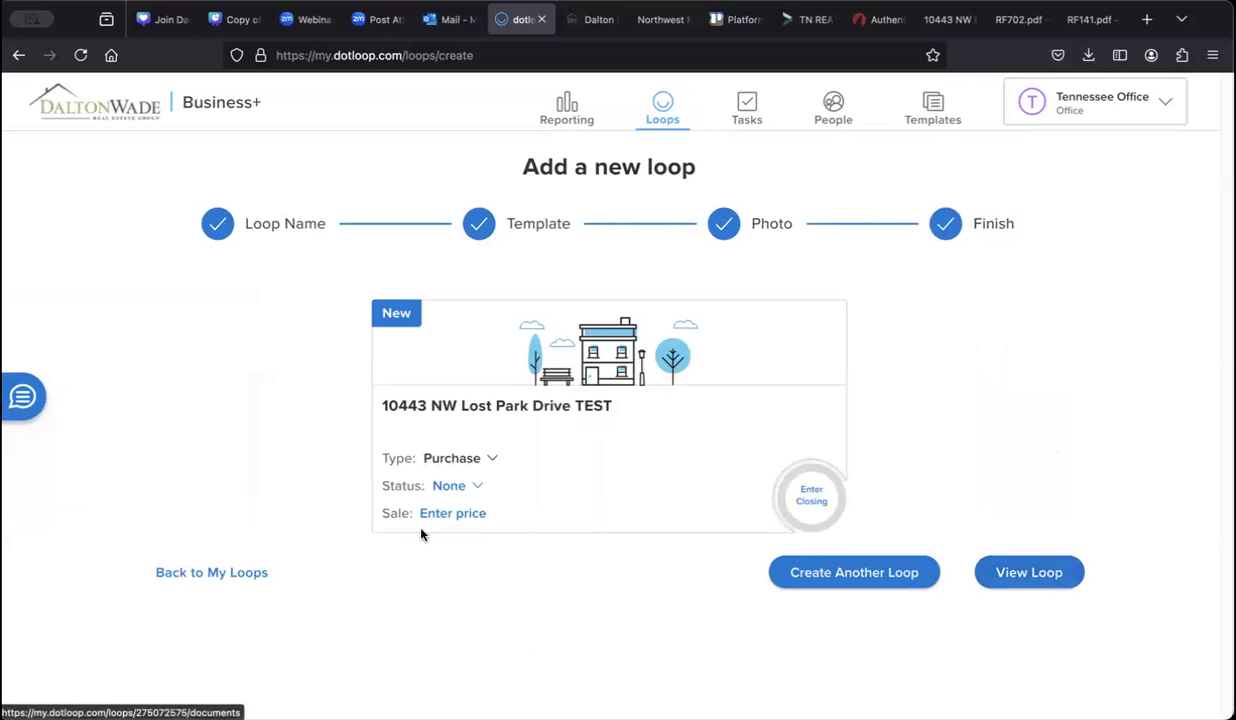
click(1007, 578)
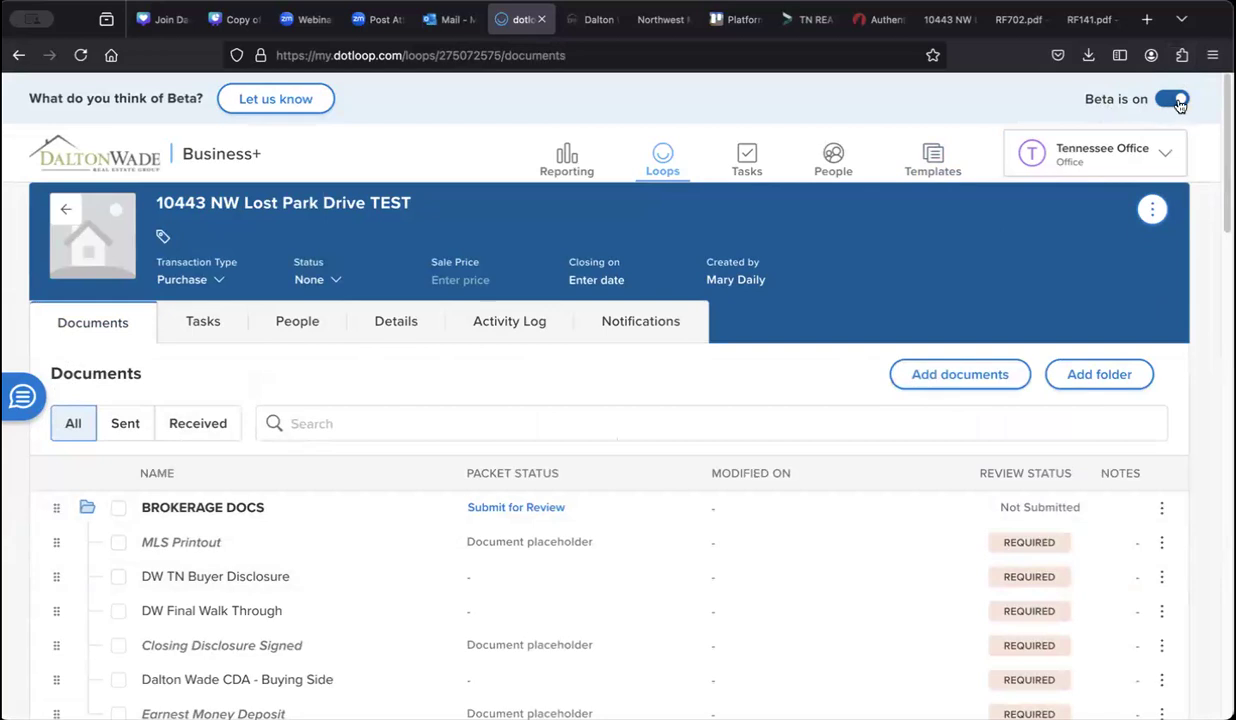
Step: Look over the new loop's folders and switch the Beta toggle off for the classic view
scroll(1176, 110, down, 1)
scroll(1120, 315, up, 1)
click(1174, 100)
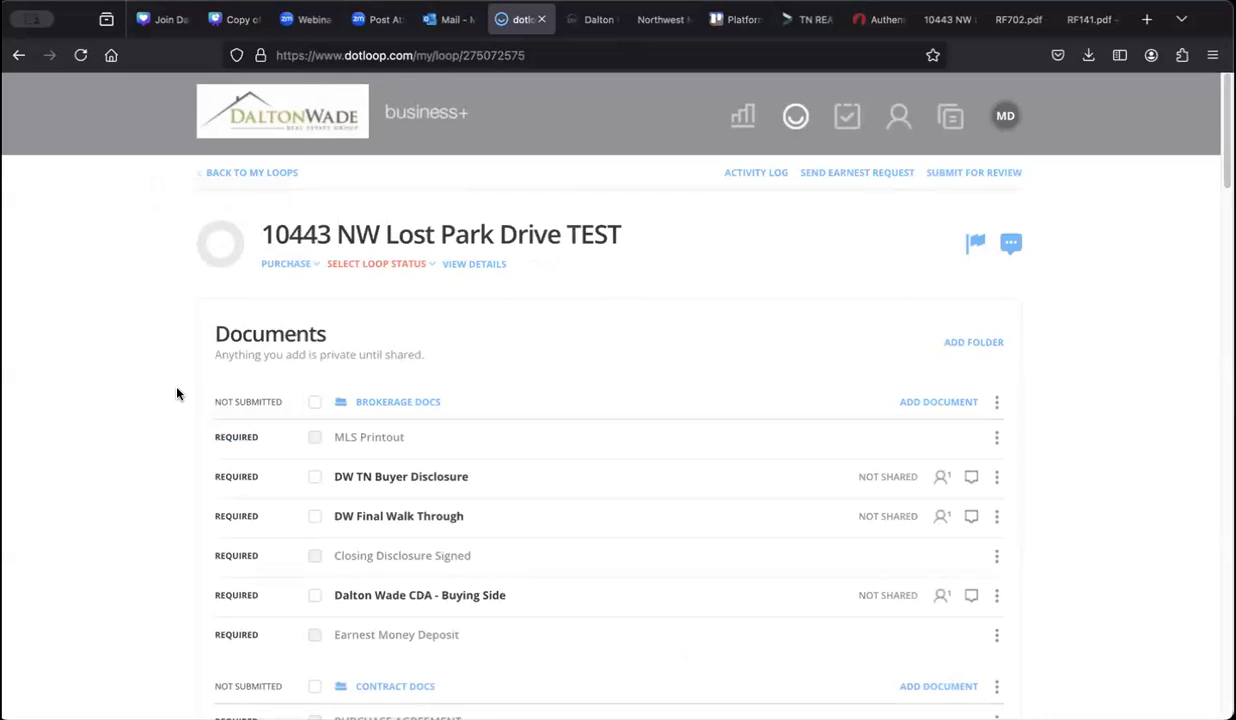
Step: Scroll to the RF702 Compensation Agreement row and open its ADD FILE options
scroll(177, 393, down, 3)
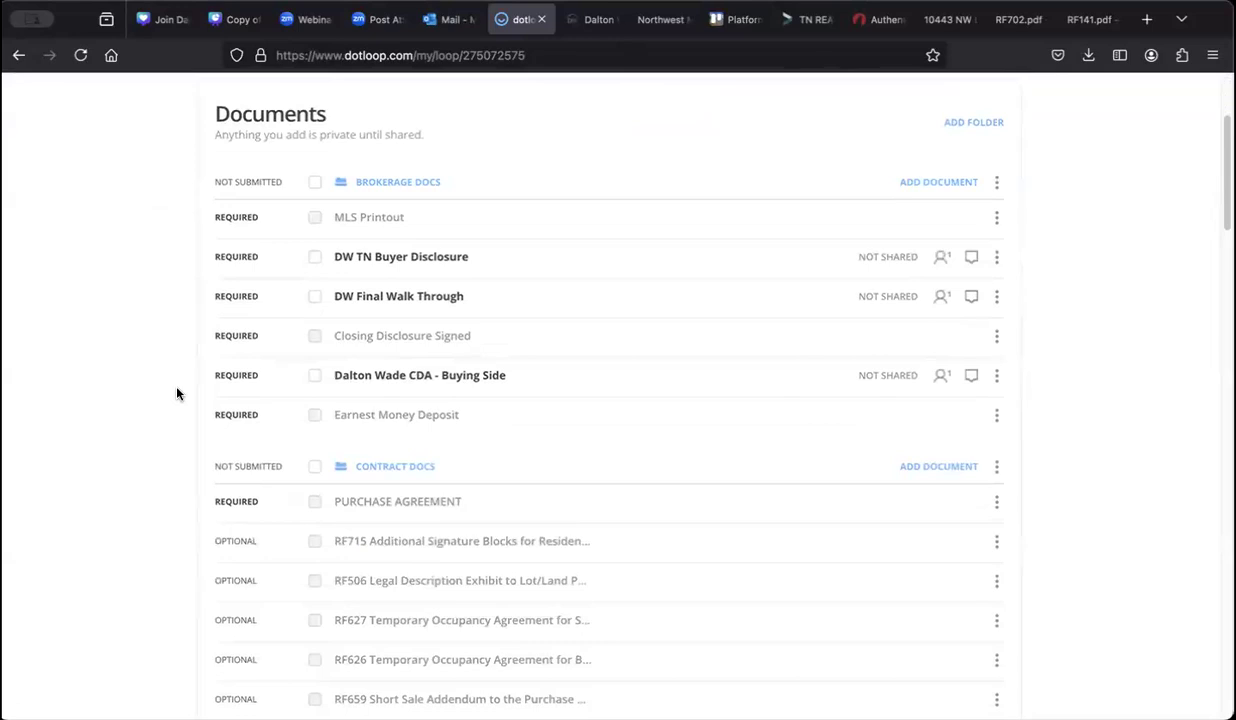
scroll(177, 393, down, 1)
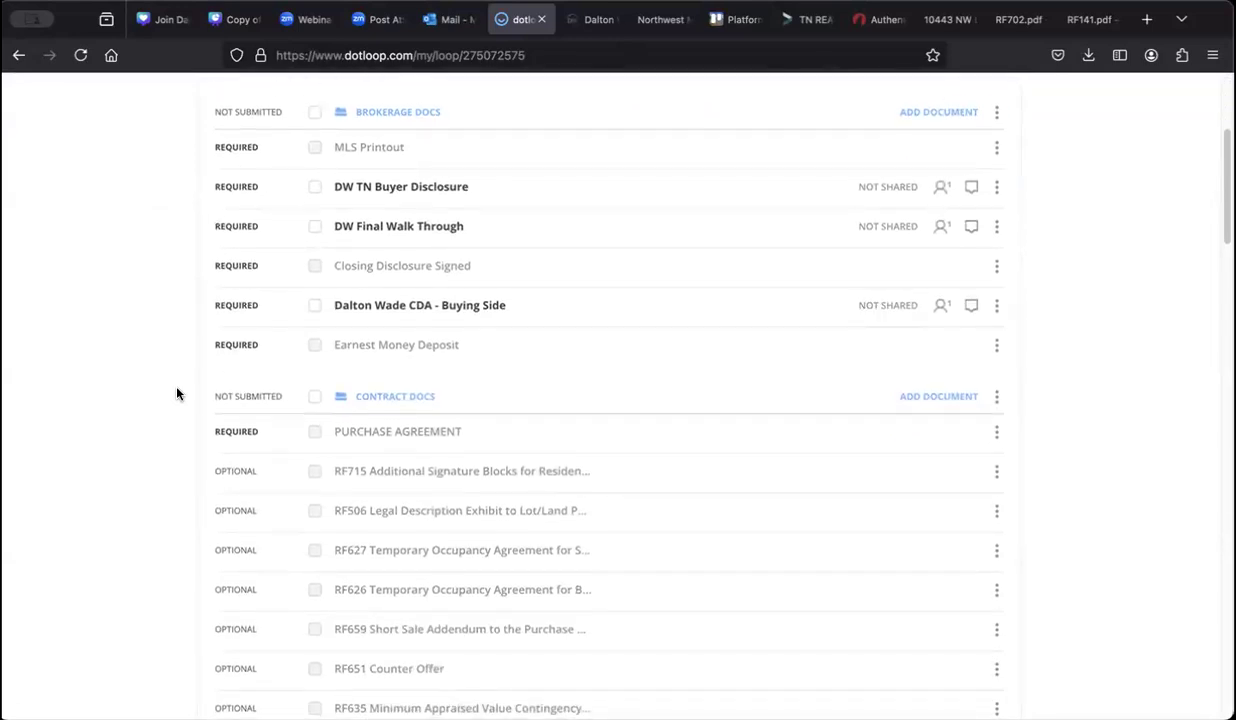
scroll(177, 393, down, 5)
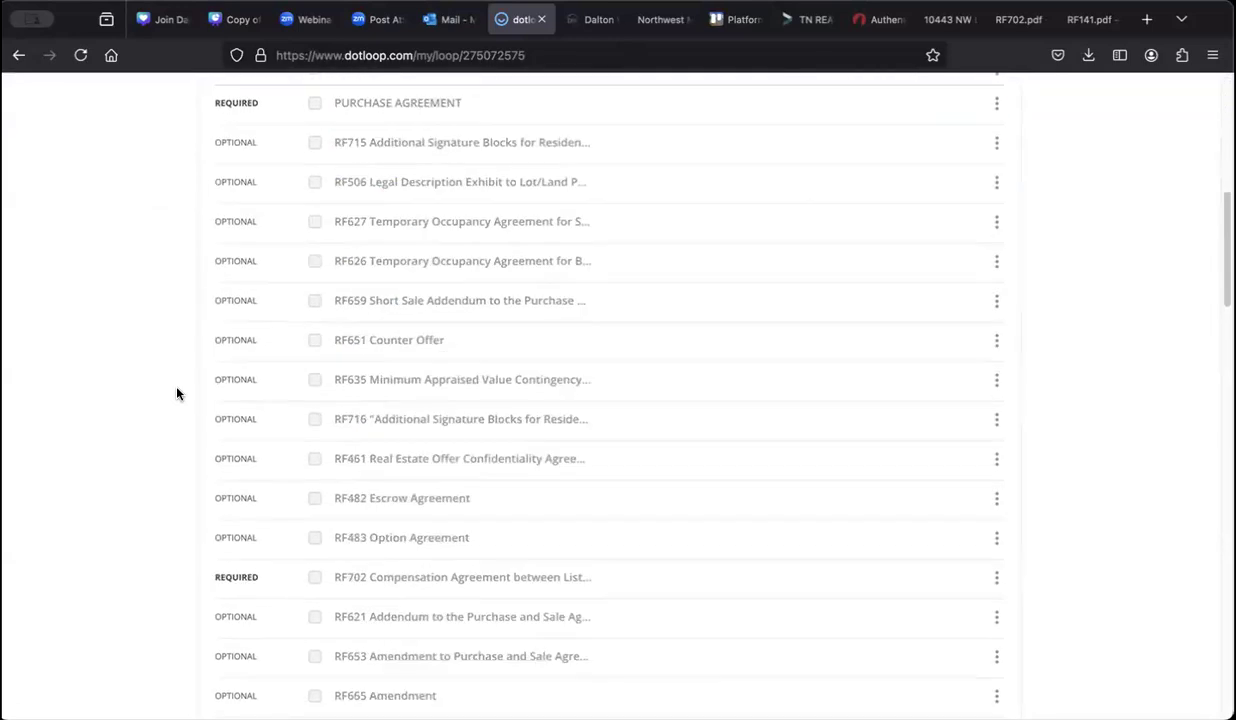
scroll(177, 393, down, 1)
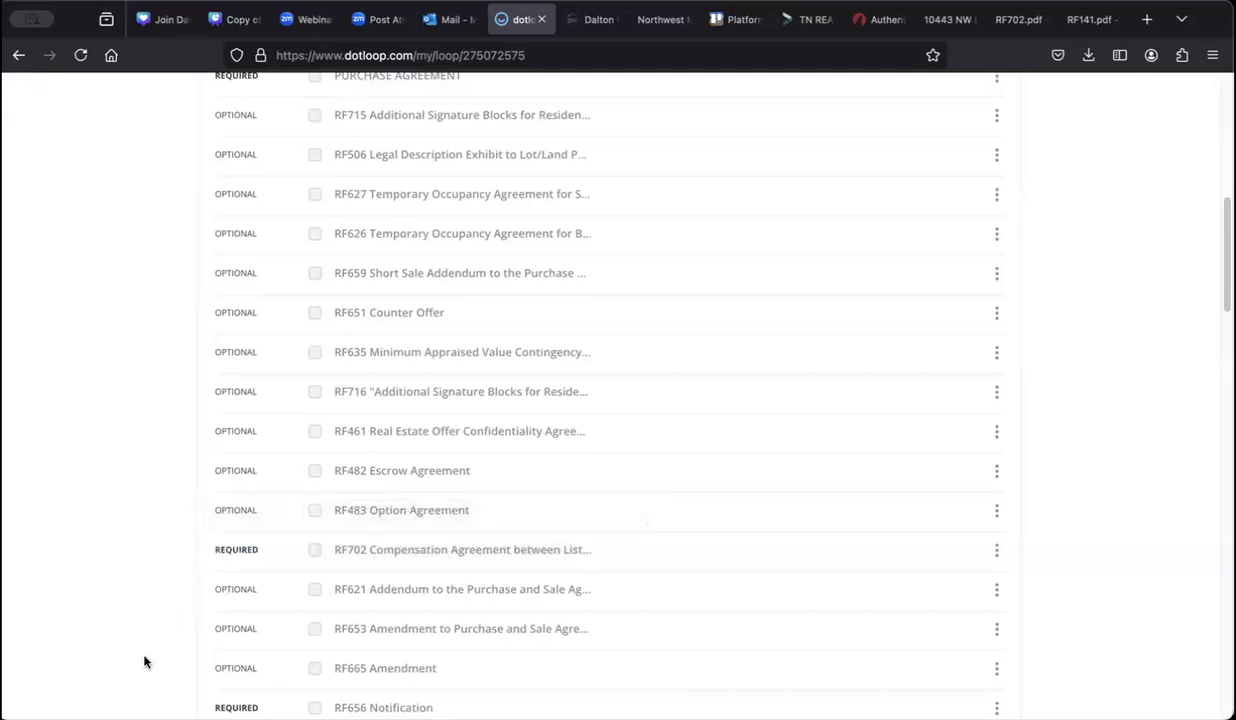
scroll(146, 660, down, 4)
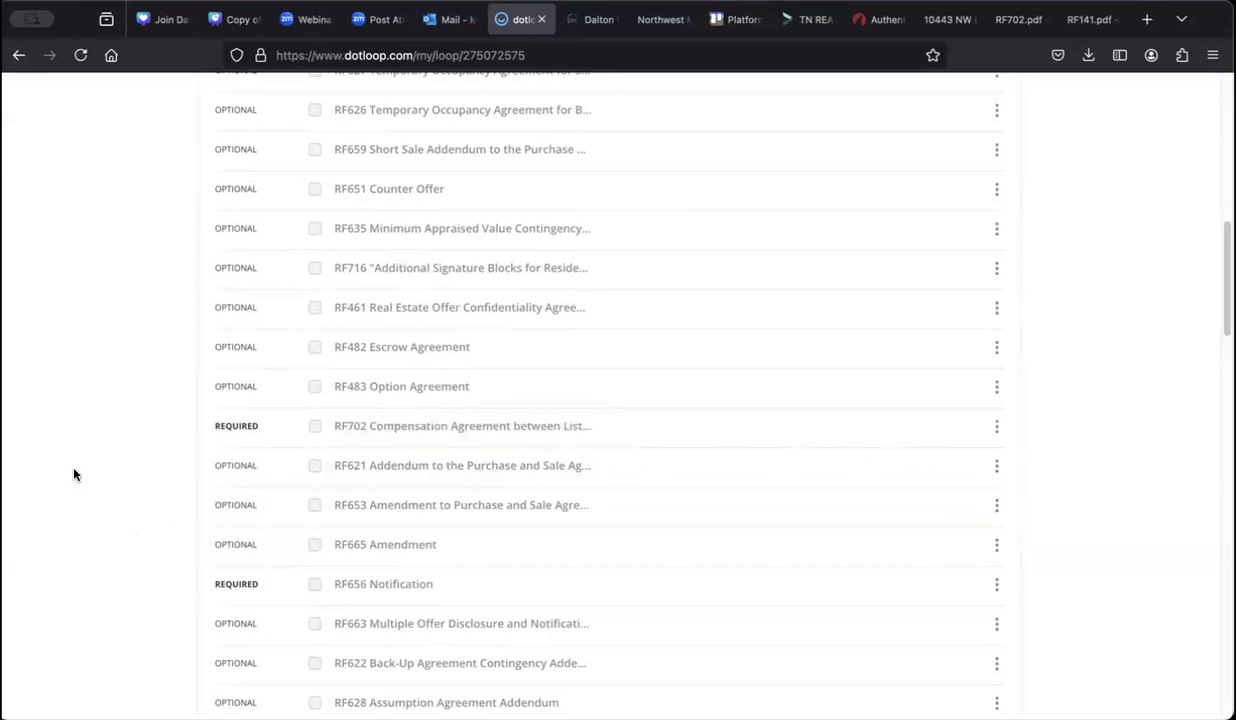
scroll(75, 474, up, 1)
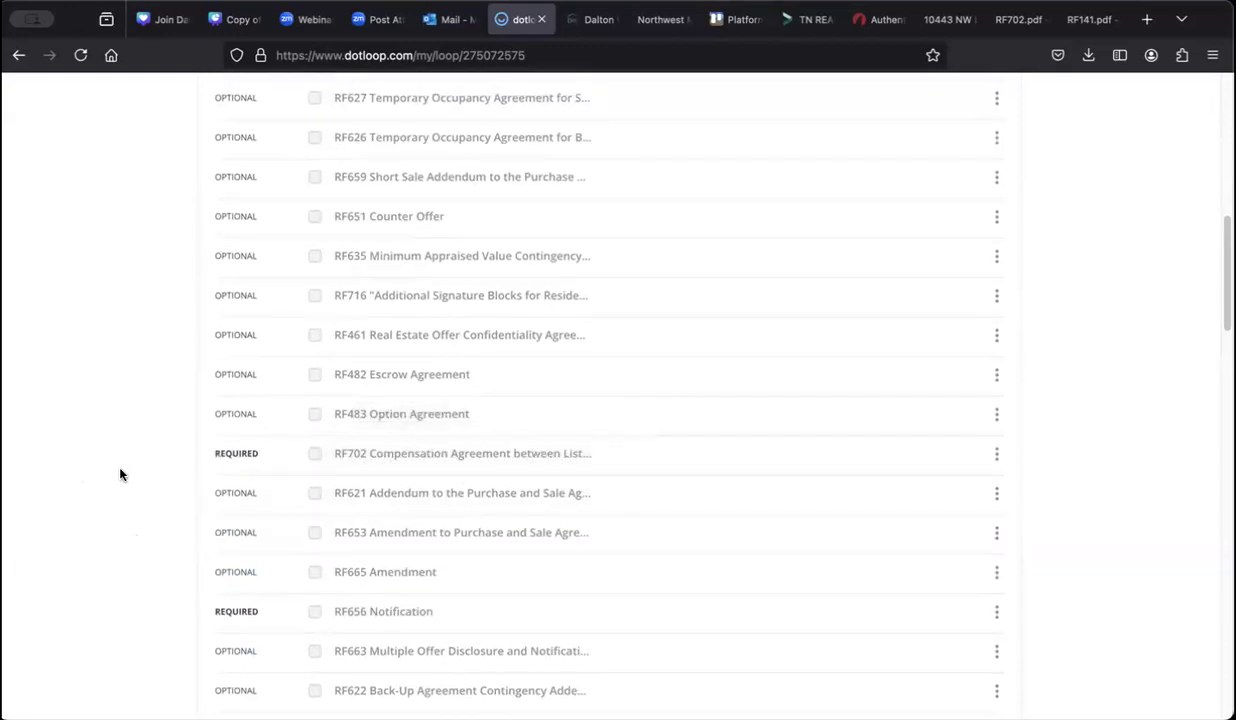
click(234, 457)
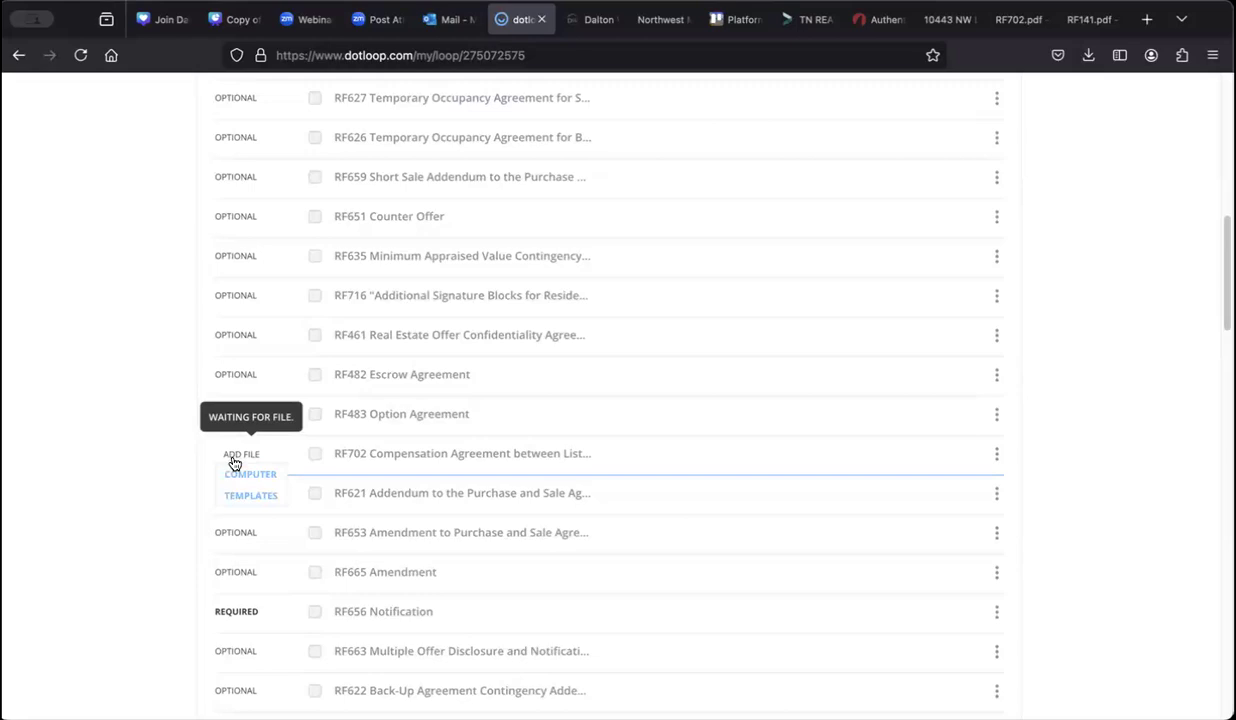
Step: Upload the signed property PDF from the Desktop into the RF702 Compensation Agreement placeholder
click(237, 481)
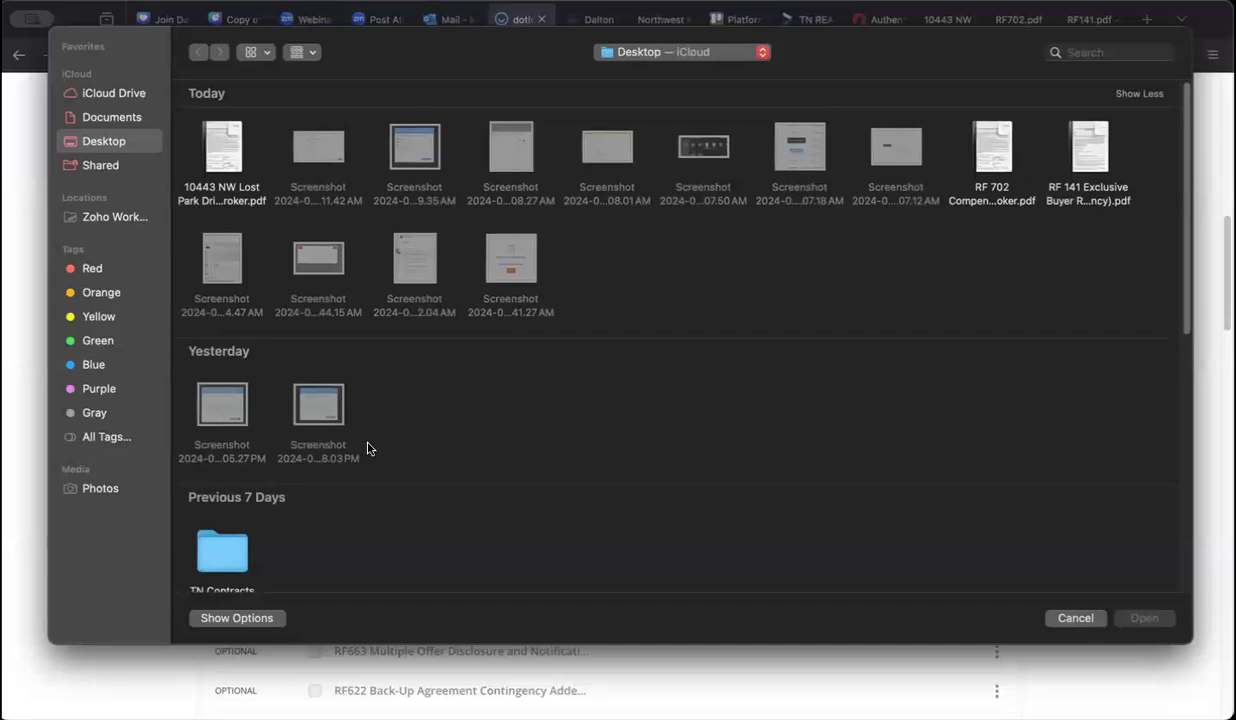
mouse_move(205, 126)
click(220, 145)
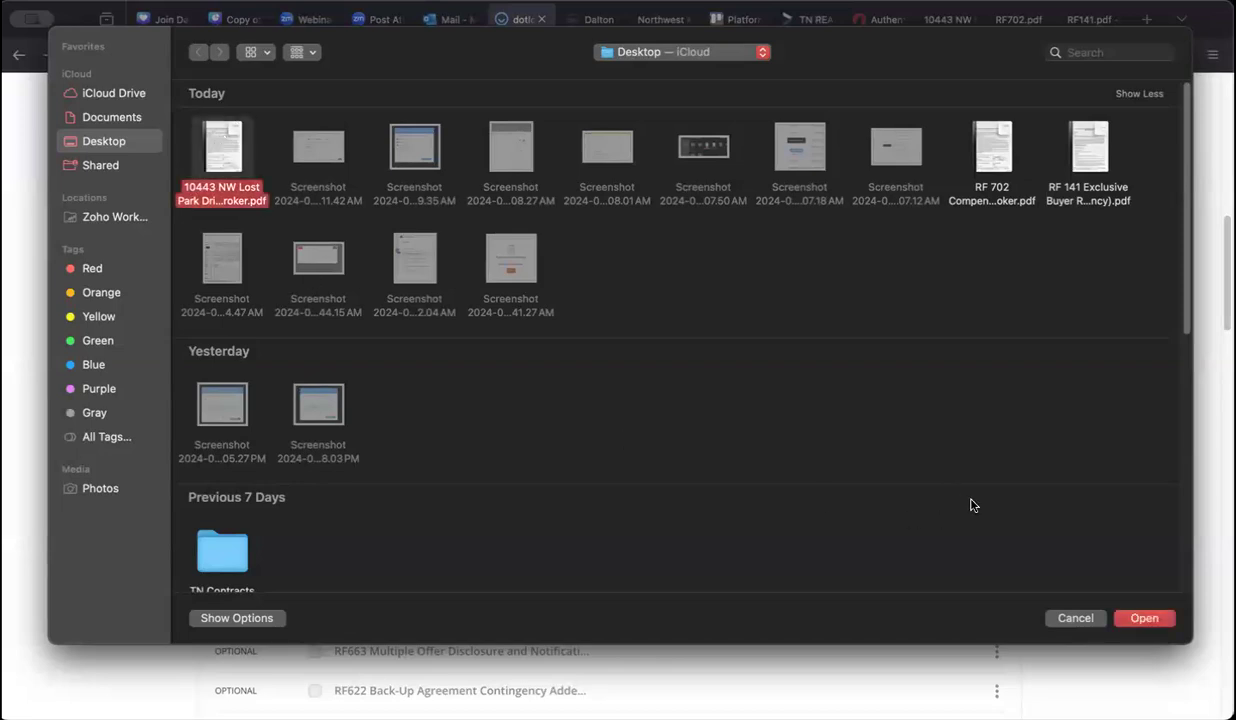
click(1143, 618)
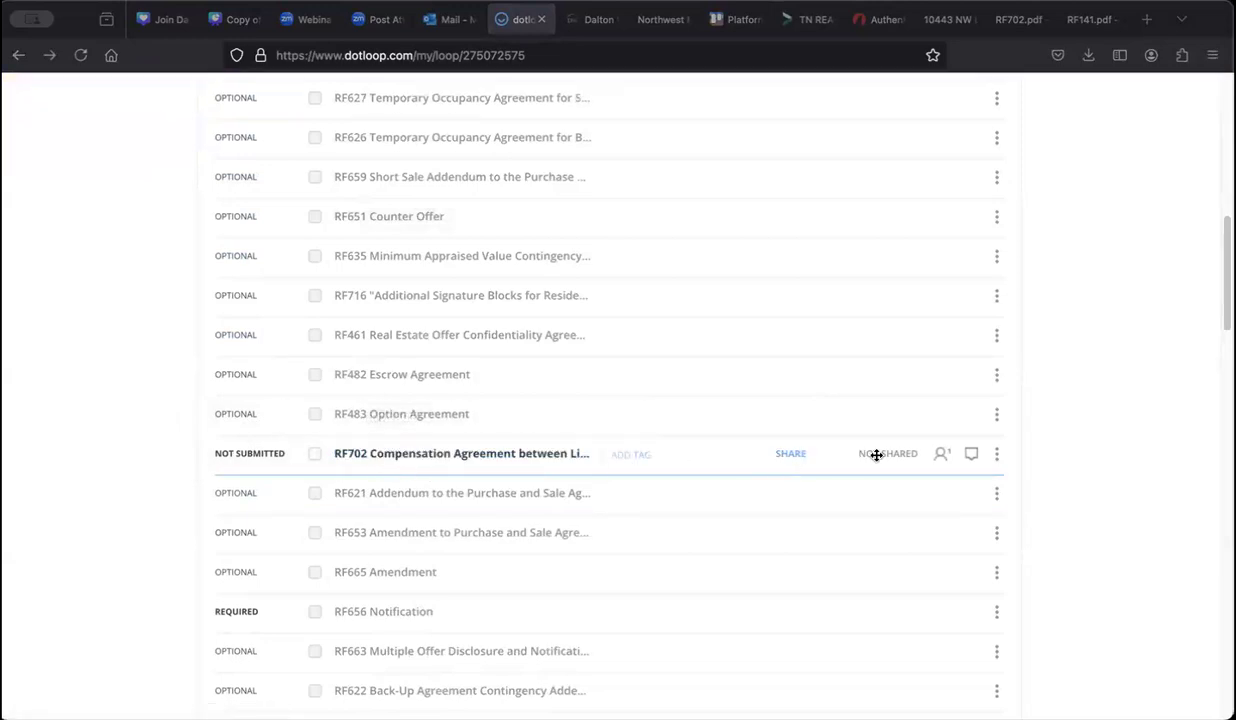
Step: Open the uploaded RF702 agreement, scroll through its filled details, and return to Documents
click(463, 456)
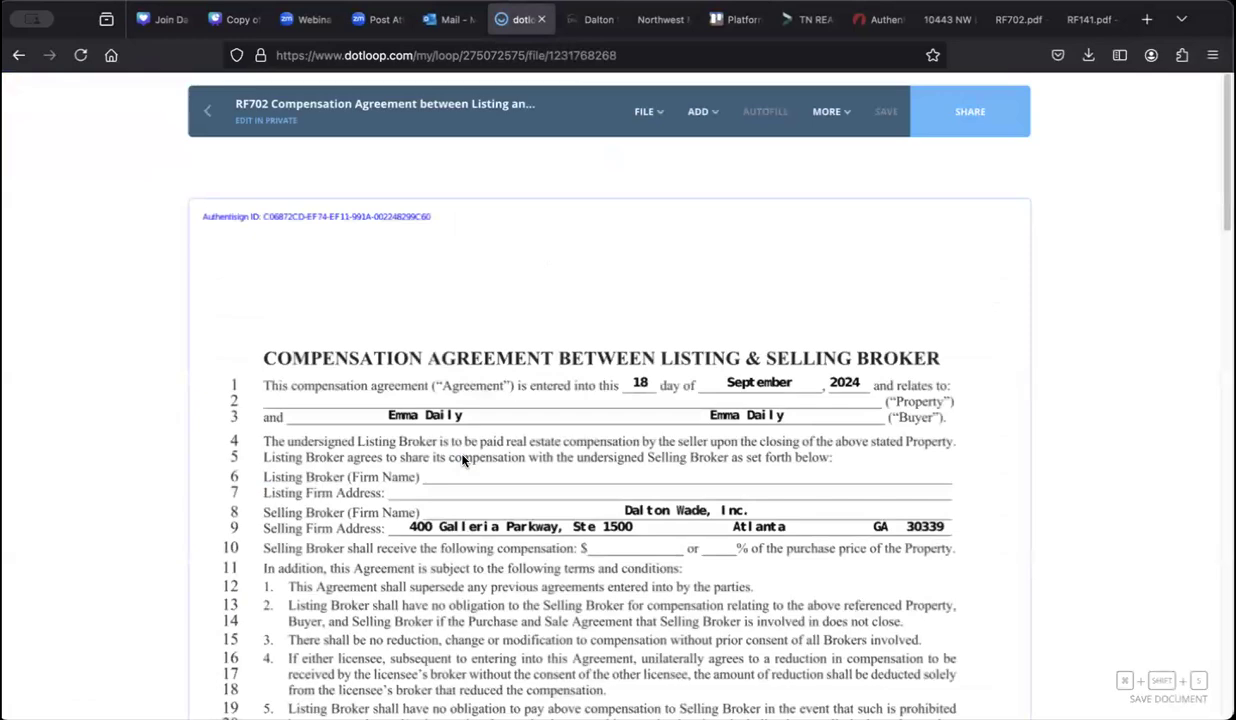
scroll(463, 458, down, 10)
scroll(463, 460, up, 10)
click(204, 119)
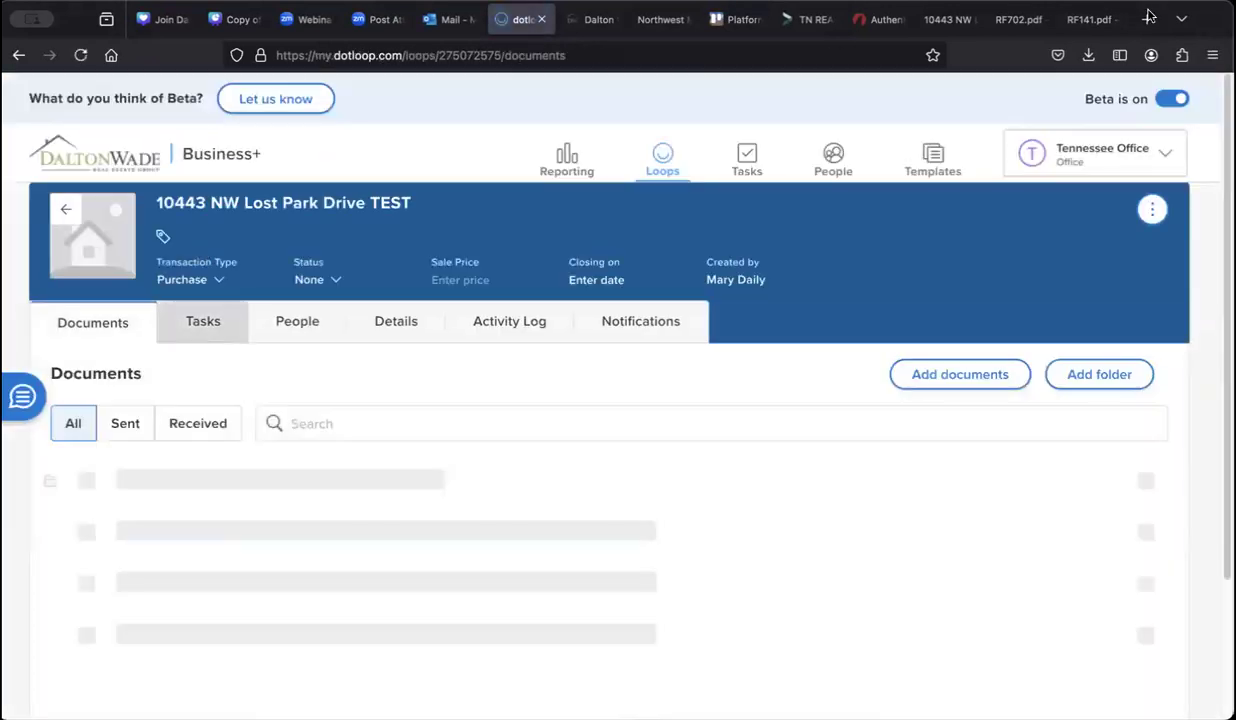
Step: Switch the Beta toggle off and scroll through the classic Documents folders and back up
click(1173, 100)
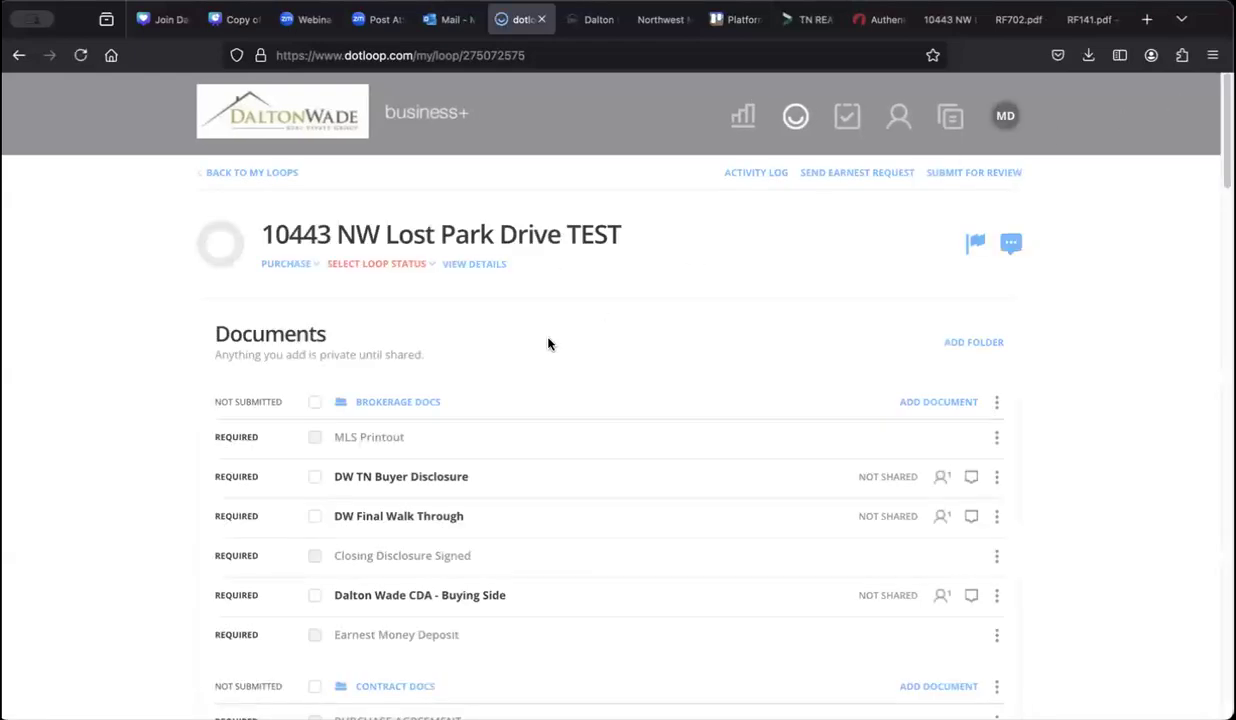
scroll(546, 337, down, 8)
scroll(548, 338, down, 2)
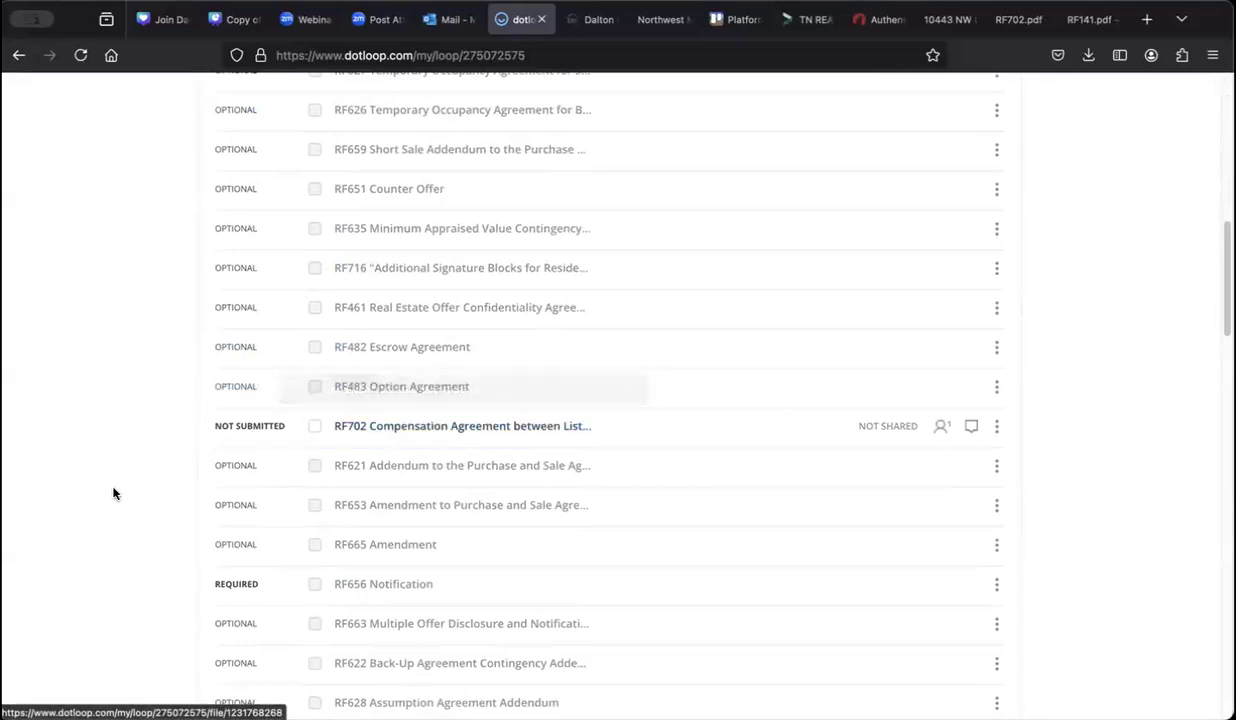
scroll(138, 503, down, 1)
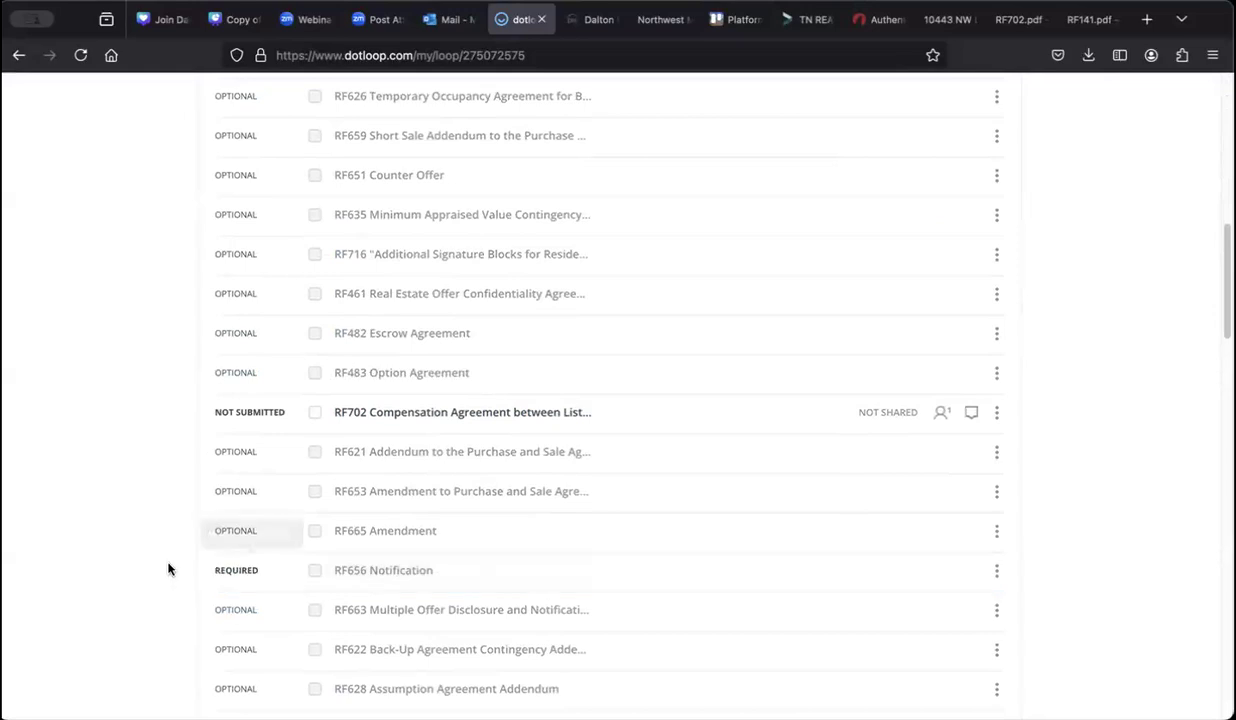
scroll(168, 569, down, 5)
scroll(168, 569, down, 1)
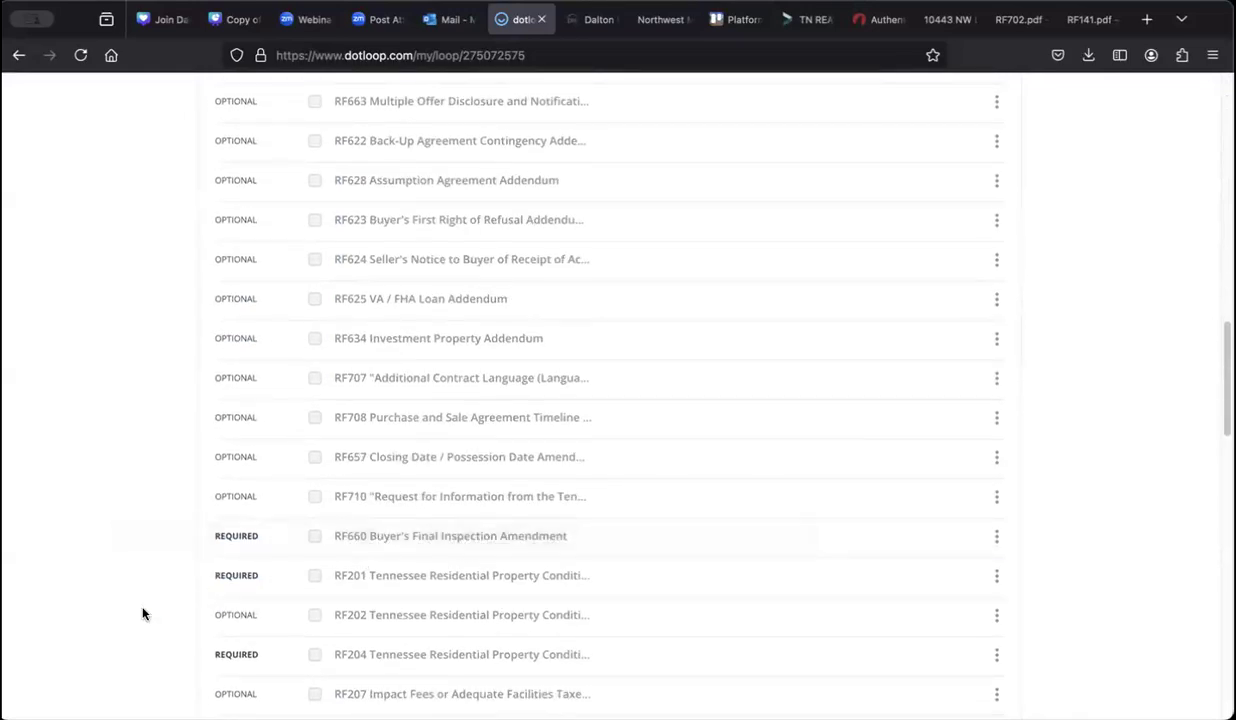
scroll(142, 613, down, 1)
scroll(140, 615, up, 14)
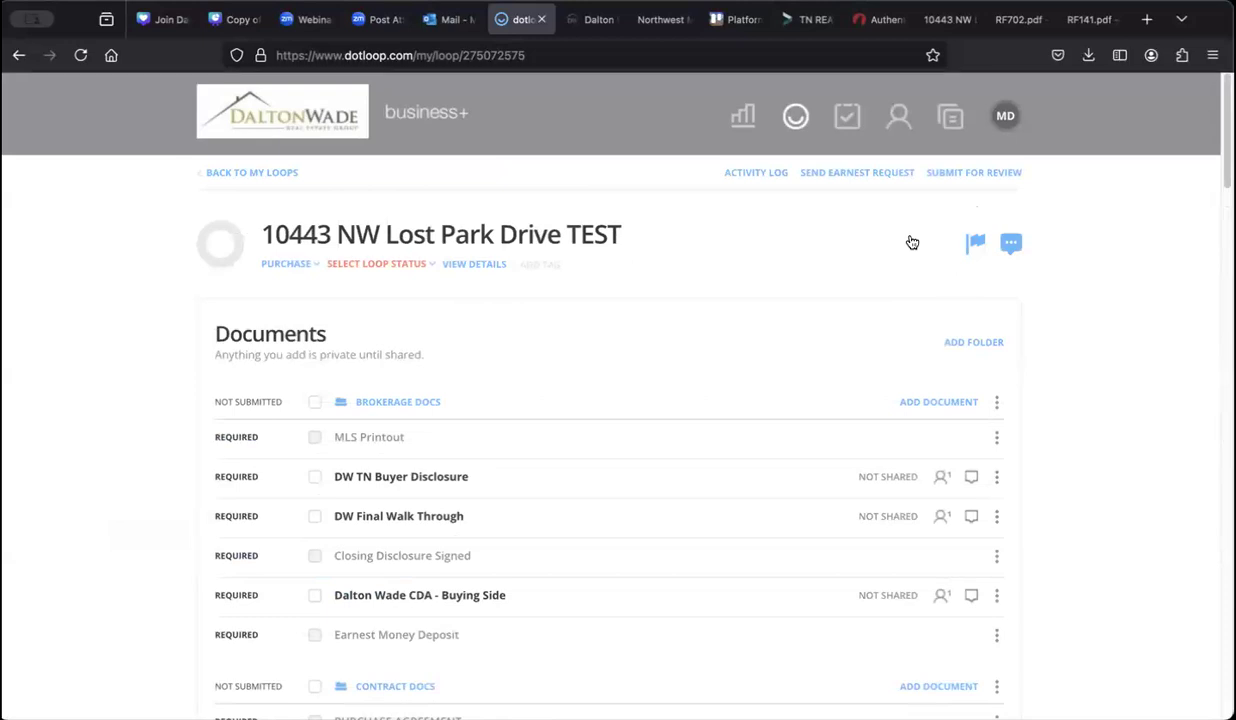
click(996, 174)
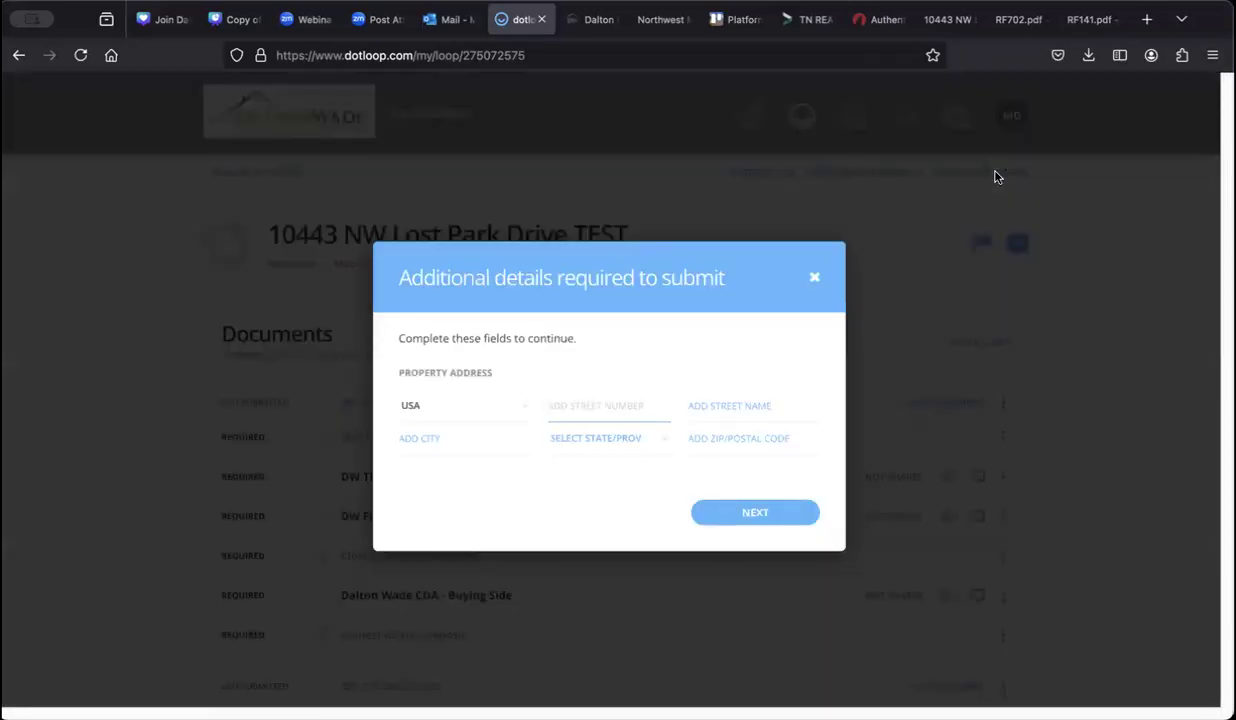
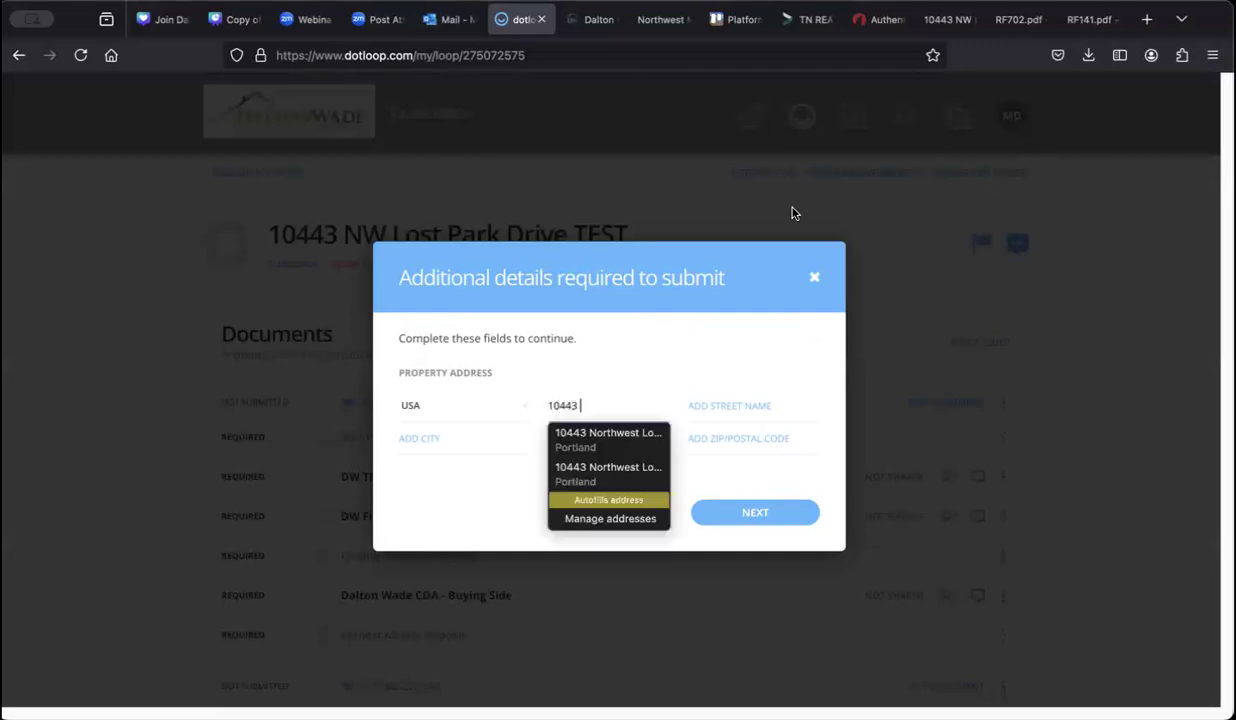
click(703, 410)
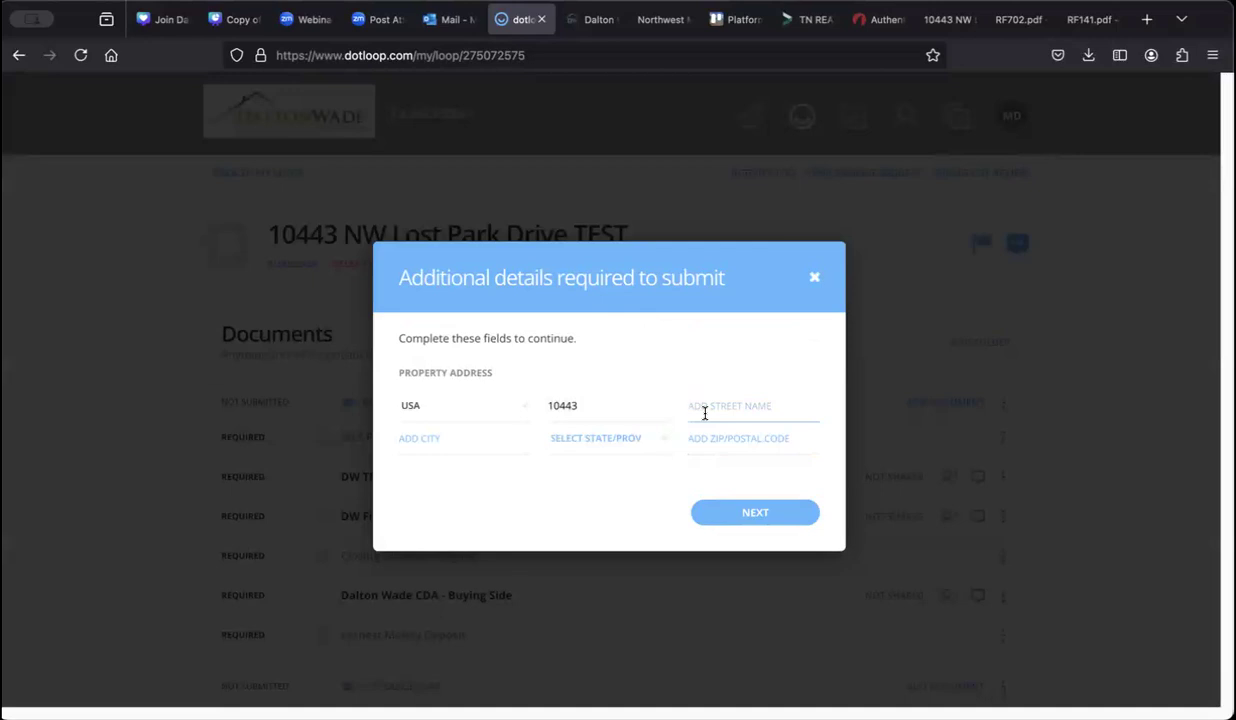
click(652, 412)
click(718, 412)
Step: Enter city Nashville, state TN and ZIP 97301, then continue to the folder list
click(510, 440)
text(Nashville)
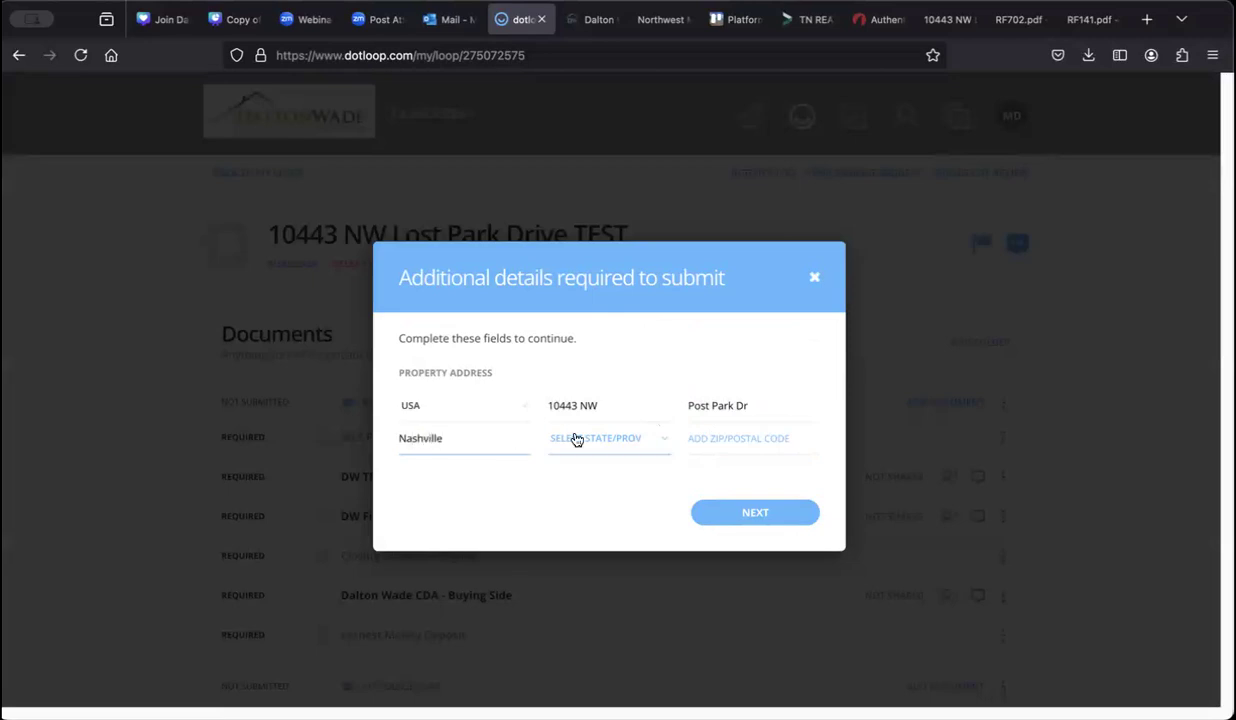
click(577, 440)
scroll(596, 505, down, 5)
scroll(596, 507, down, 3)
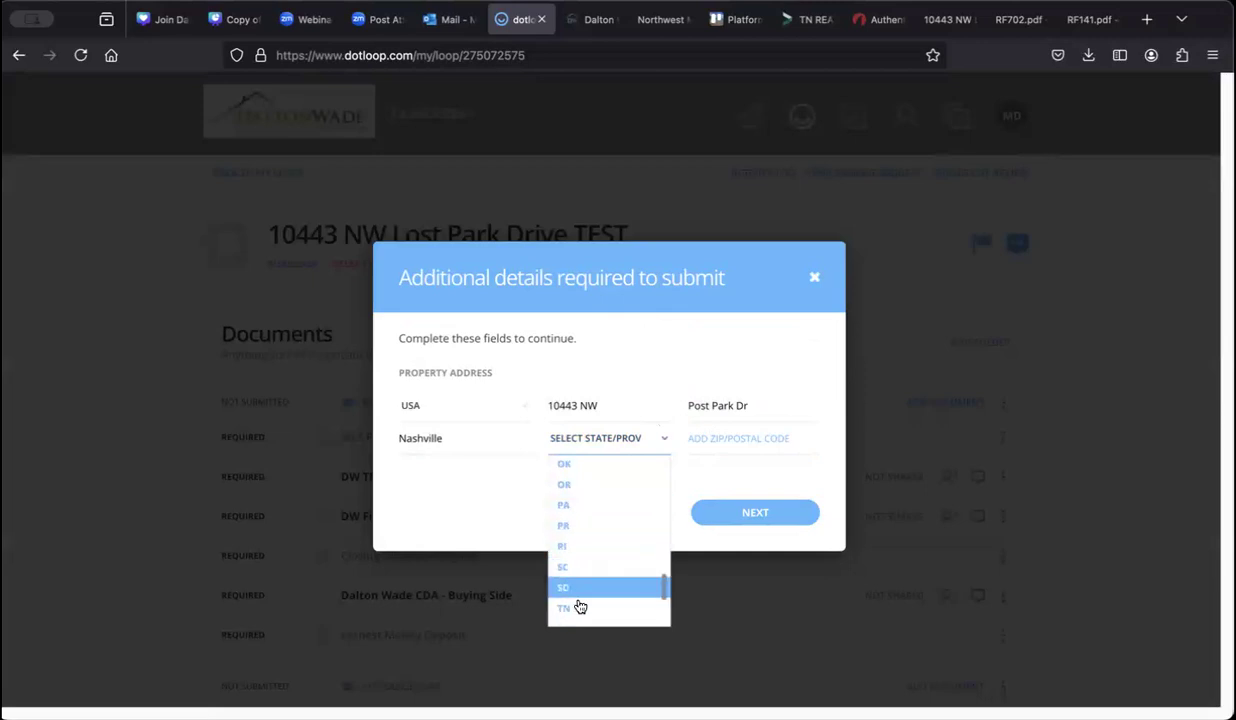
click(579, 607)
click(720, 437)
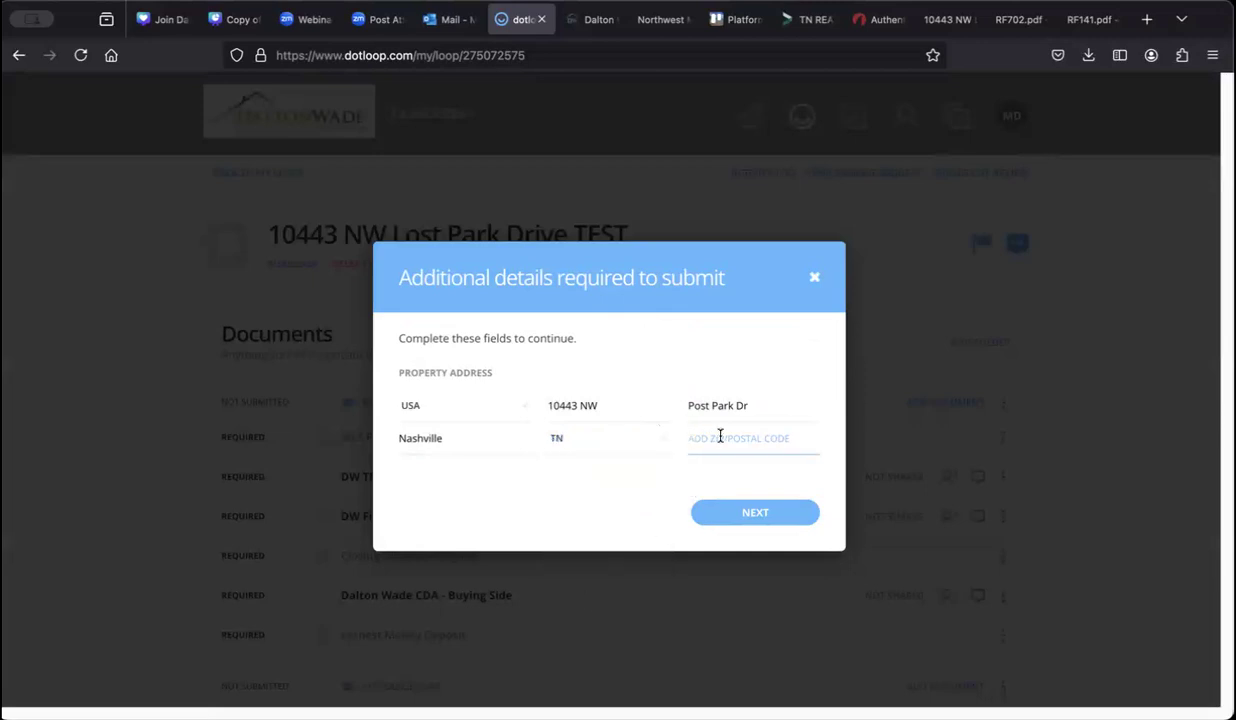
text(97301)
click(752, 513)
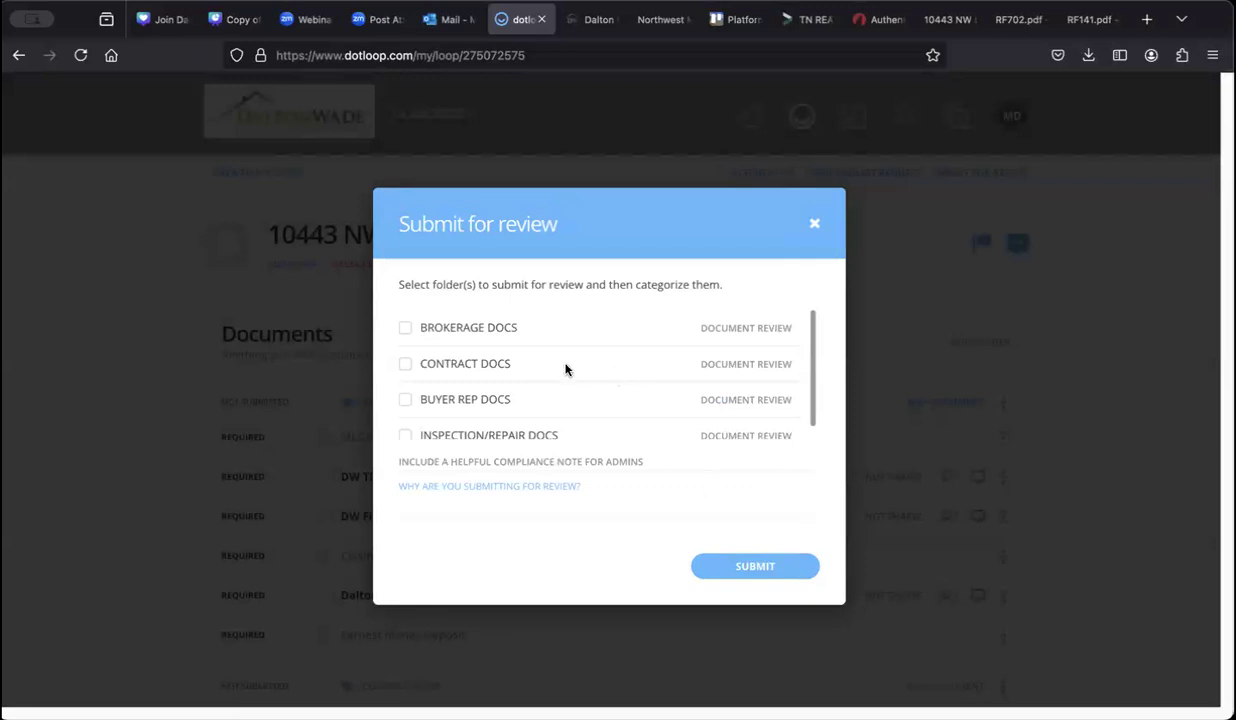
Step: Tick BROKERAGE DOCS, BUYER REP DOCS and CONTRACT DOCS, then close the dialog without submitting
click(406, 330)
click(405, 401)
click(405, 365)
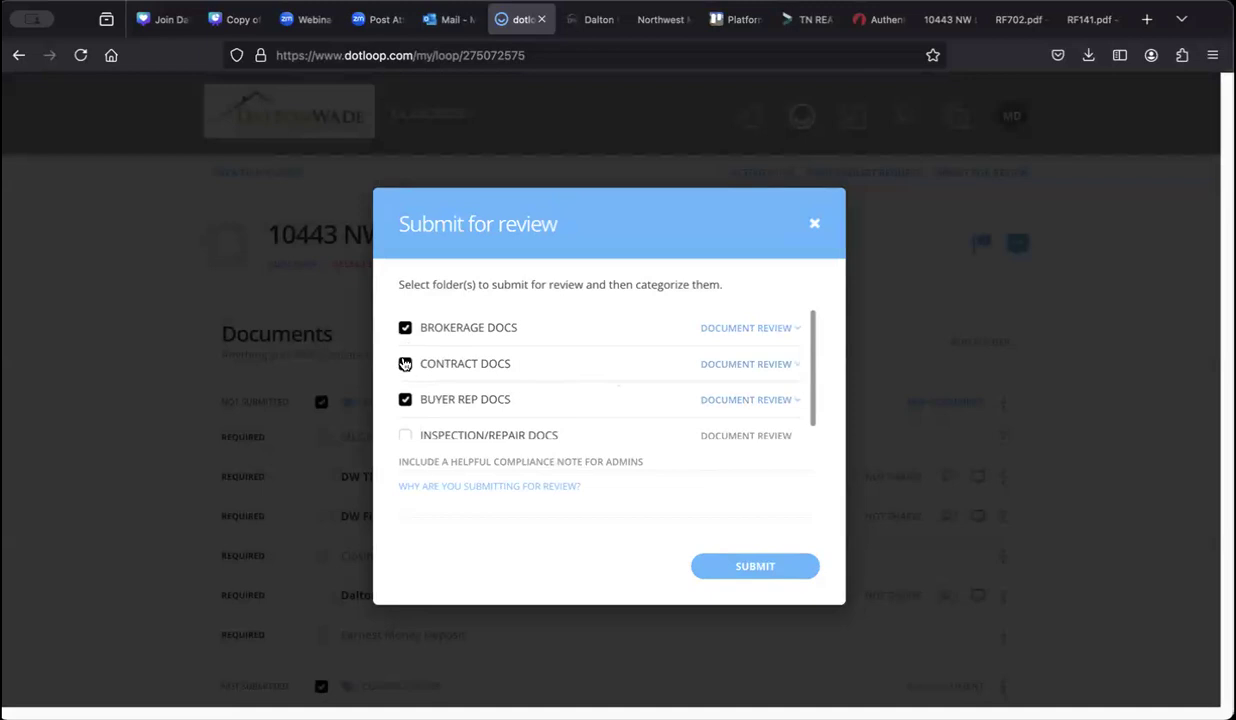
scroll(421, 371, down, 1)
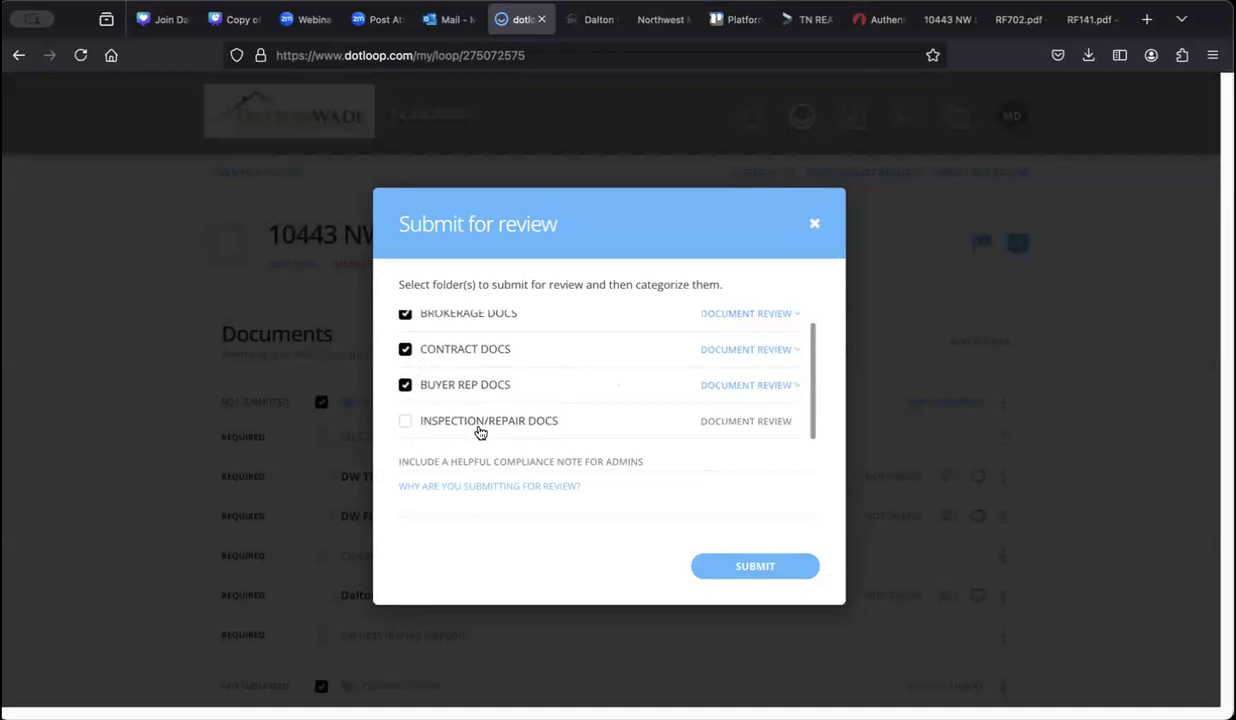
scroll(513, 432, up, 1)
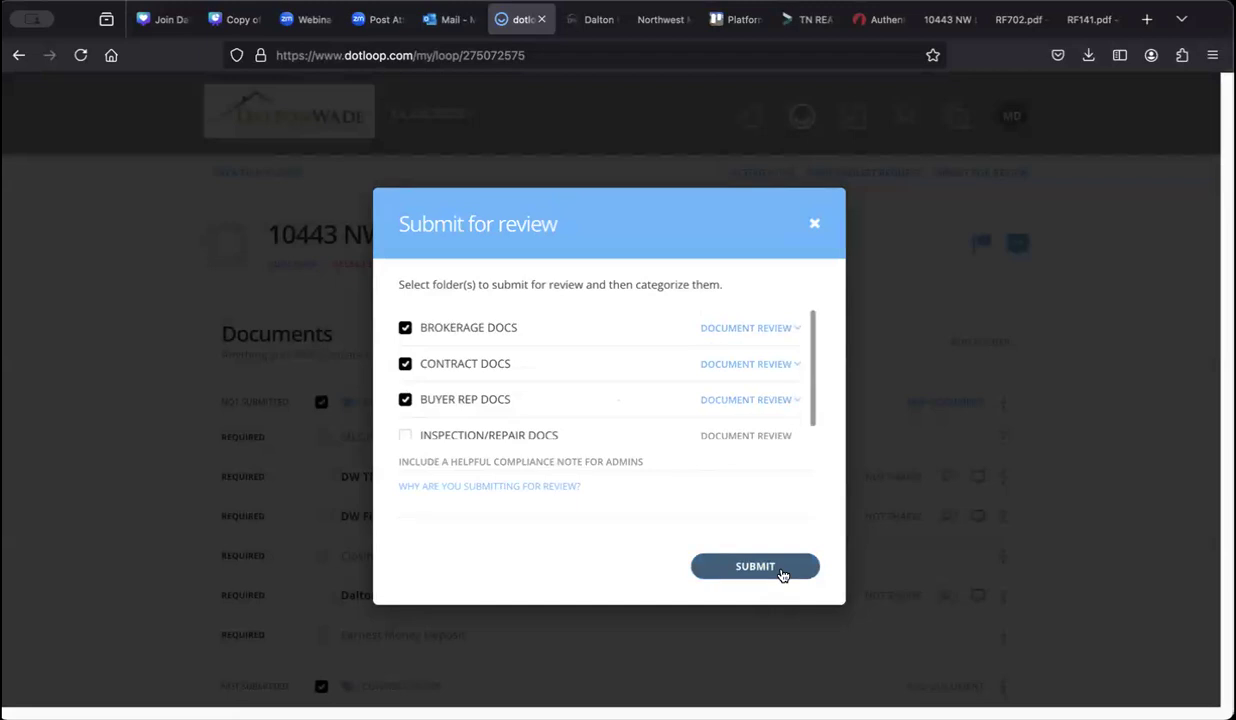
click(815, 228)
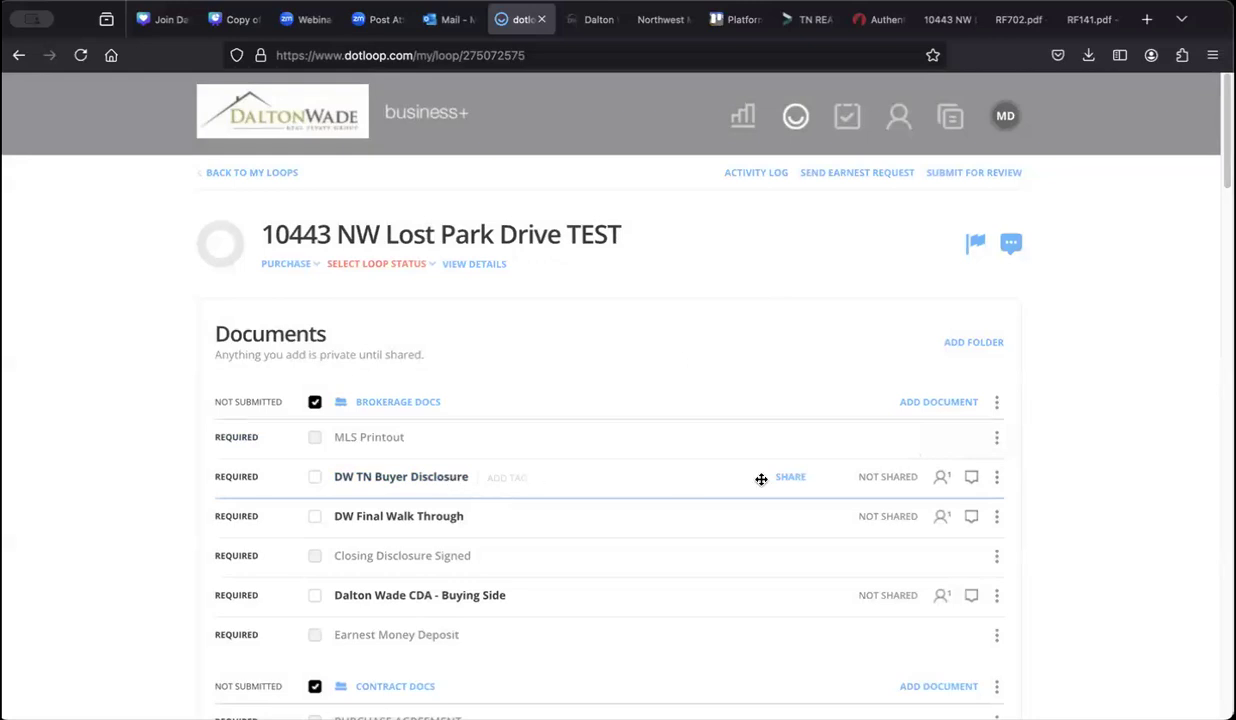
click(971, 478)
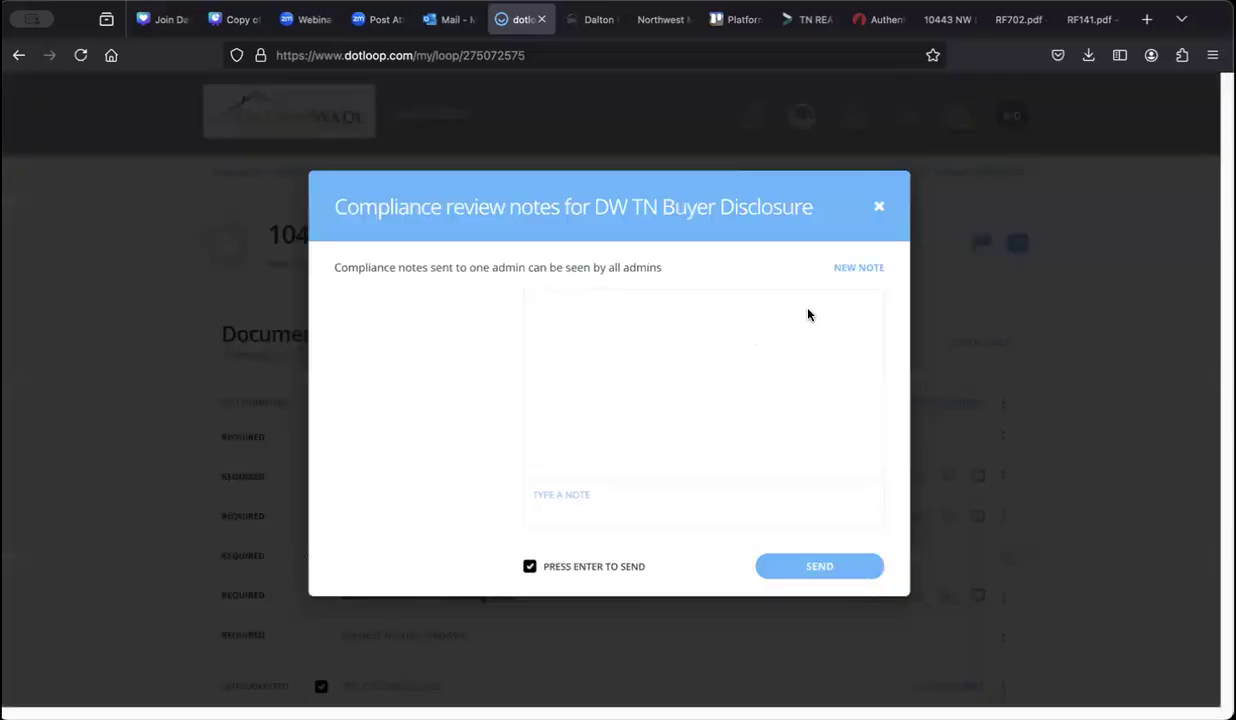
click(877, 210)
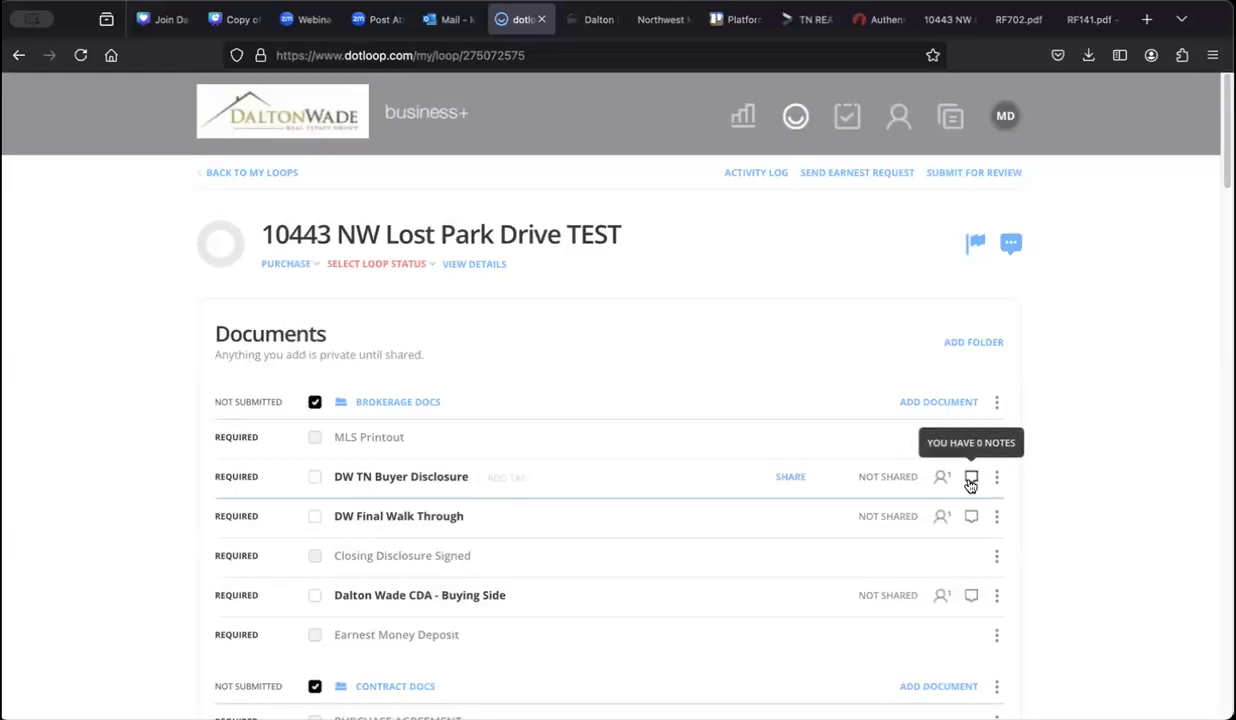